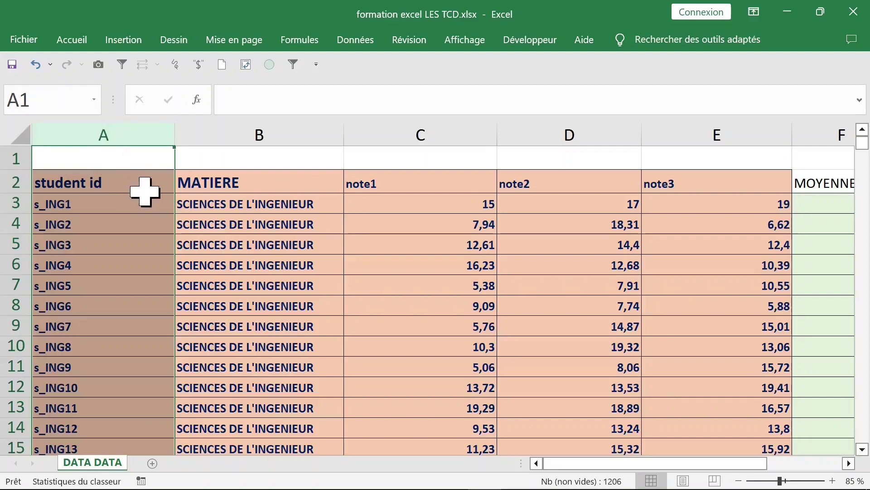
- Select the grade table from header cell E2 back to column A and down to row 1002
left_click(140, 186)
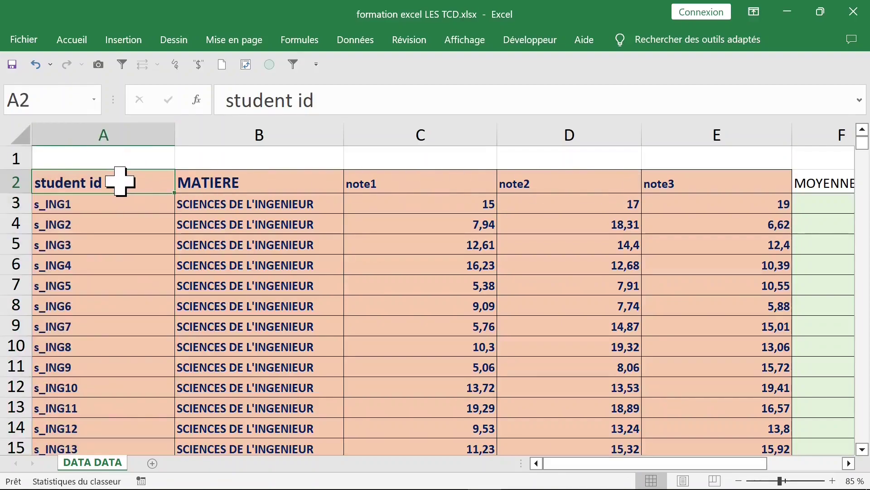
left_click(113, 131)
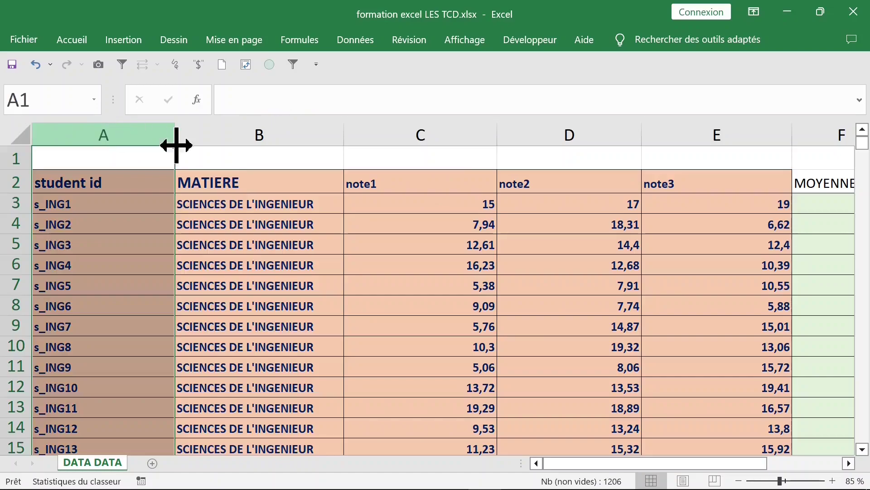
left_click(243, 131)
left_click(446, 186)
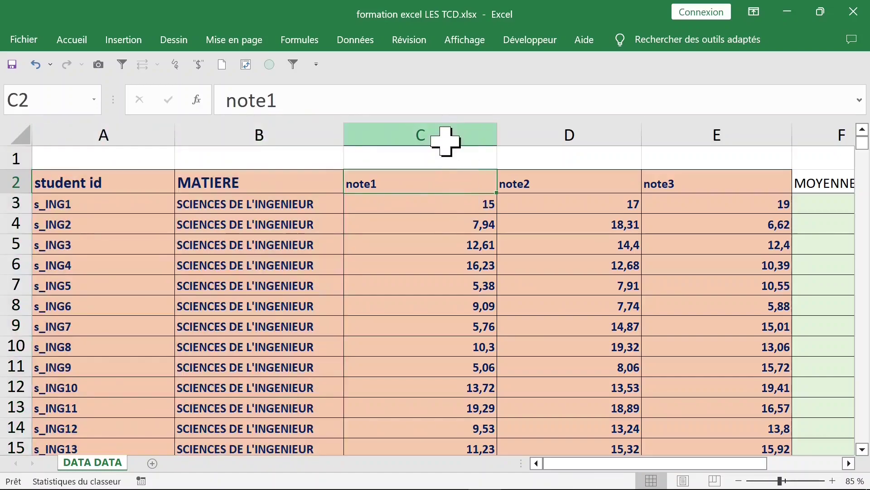
left_click(445, 136)
left_click(568, 135)
left_click(713, 132)
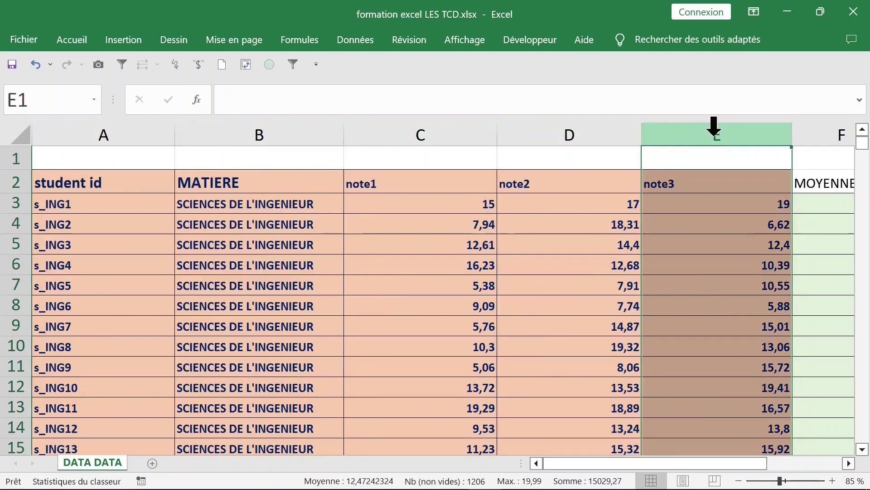
left_click(702, 183)
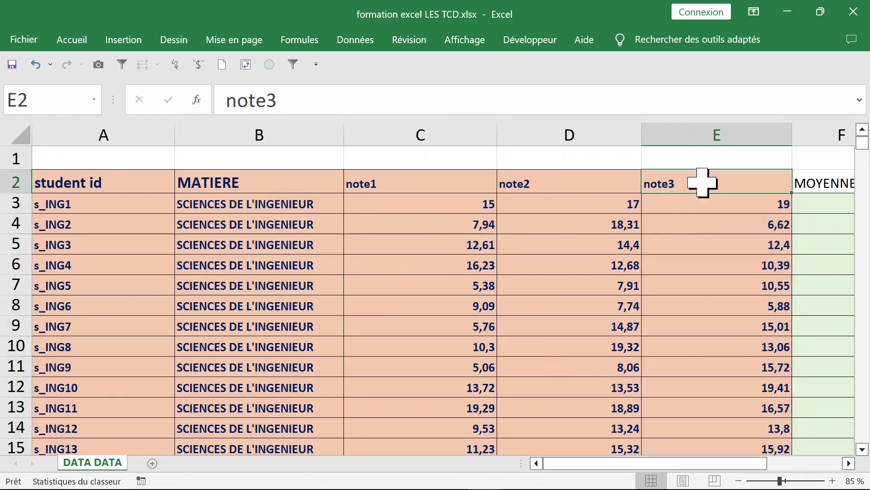
key("ctrl+shift+Left")
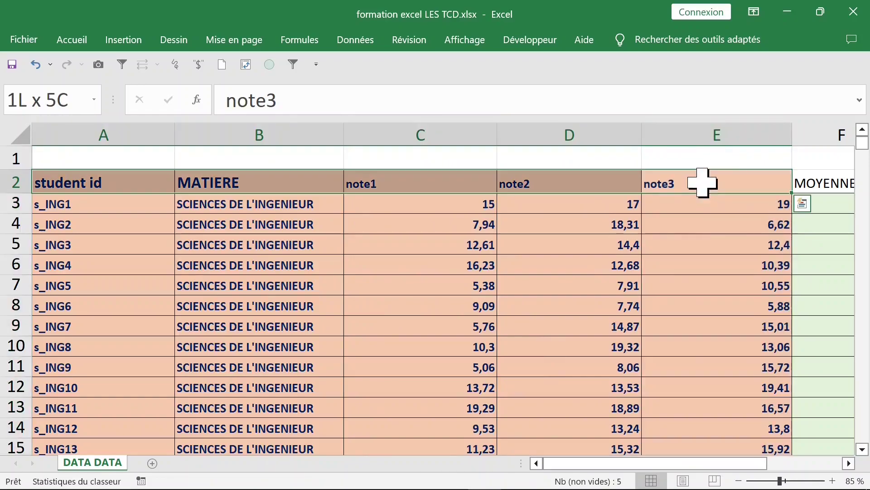
key("ctrl+shift+Down")
- Browse the Insertion tab's table types, then dismiss them
left_click(125, 39)
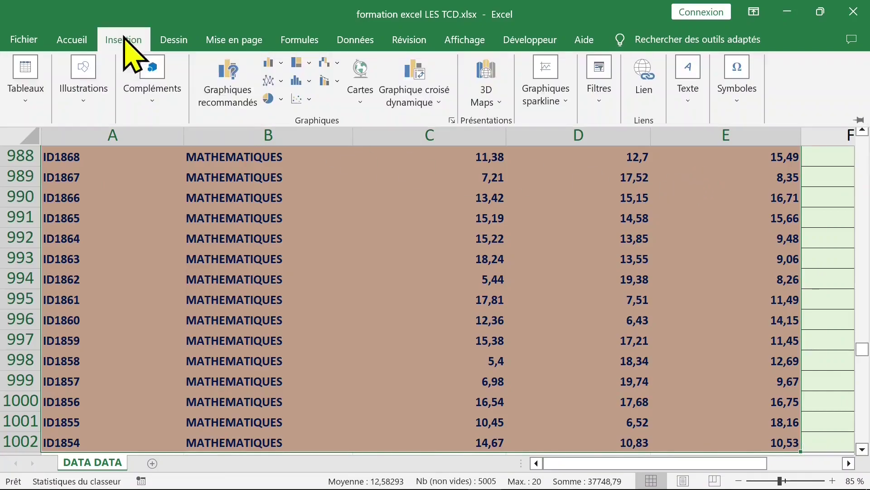
left_click(26, 82)
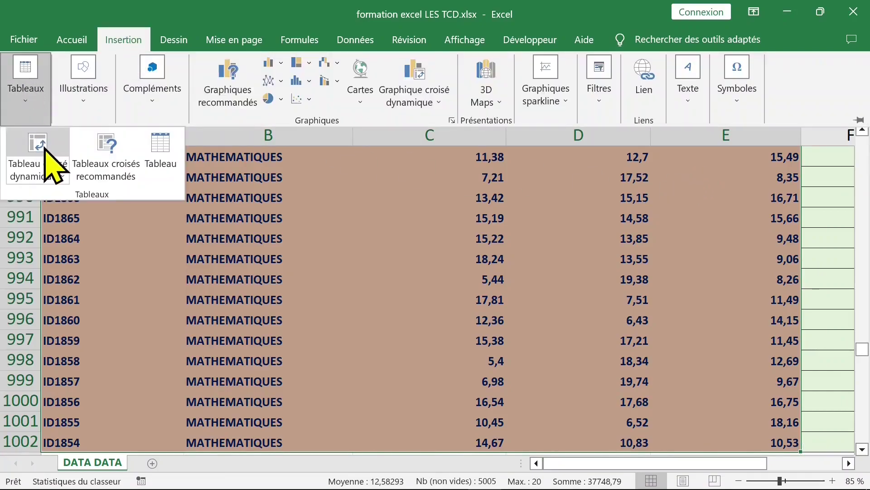
left_click(128, 42)
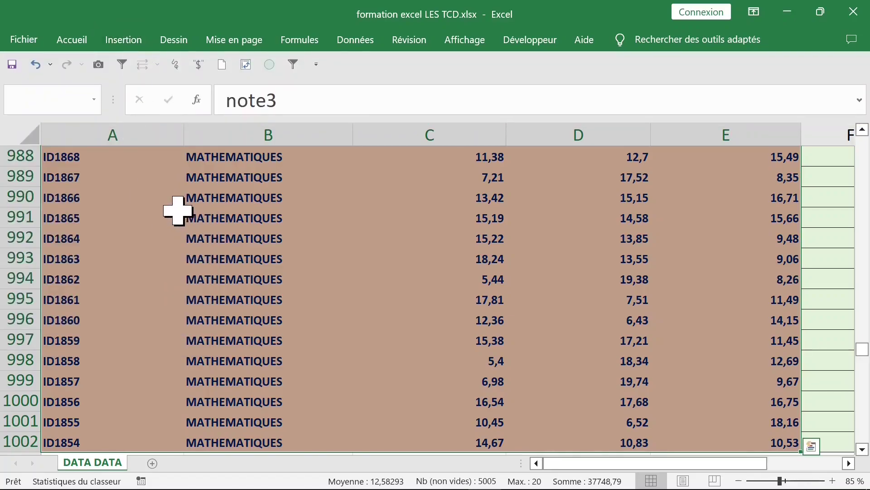
- Open Analyse rapide on the selection and show its Tableaux pivot suggestions
right_click(180, 211)
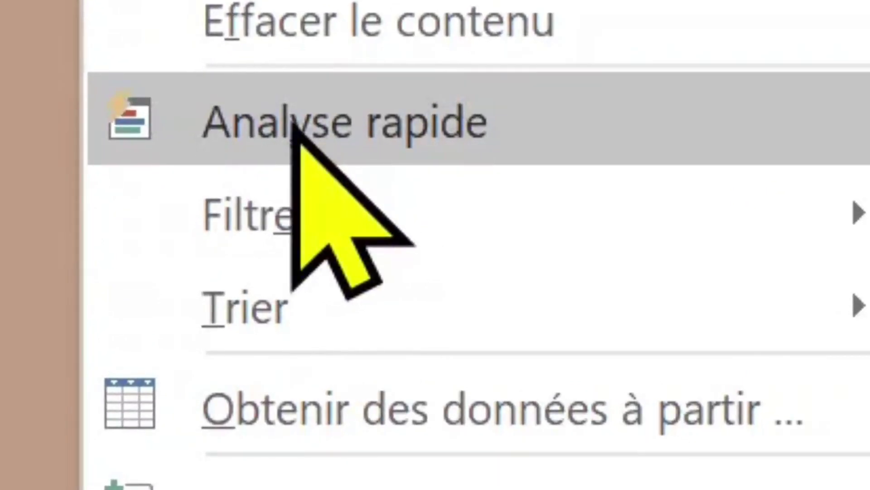
left_click(293, 123)
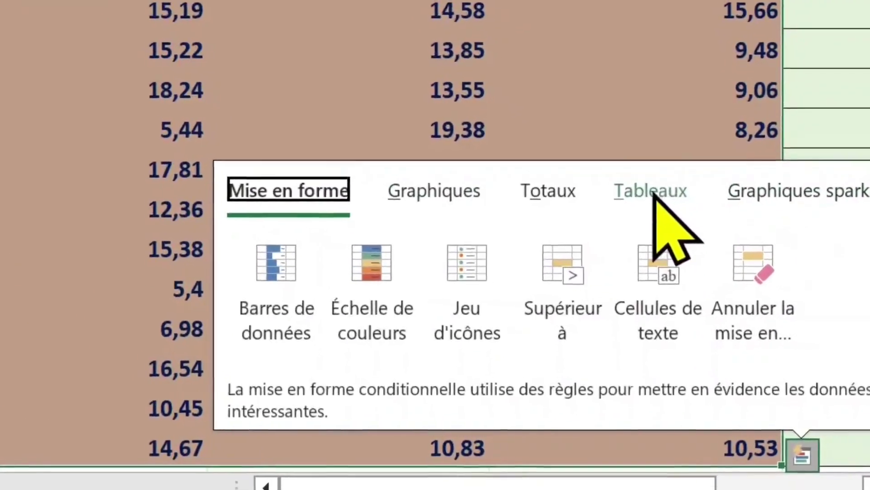
left_click(653, 191)
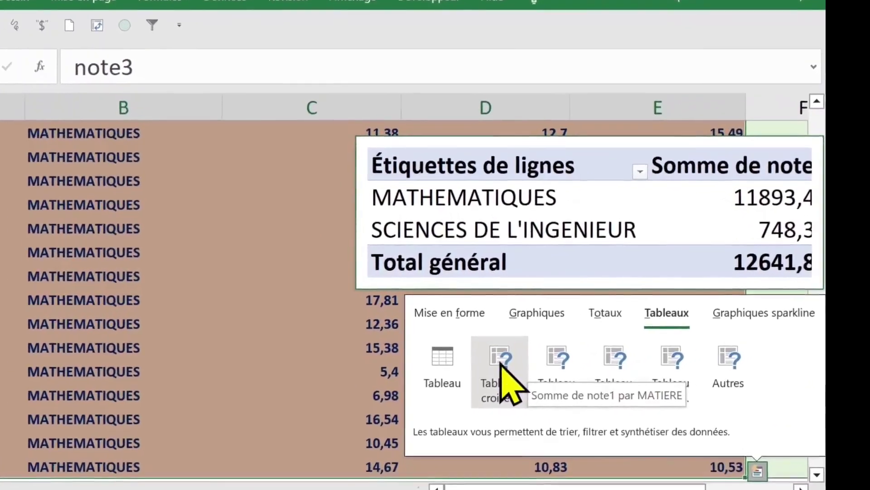
- Insert the suggested note1-by-MATIERE pivot and summarize note1 by Nombre: 935, 61, 996
left_click(539, 363)
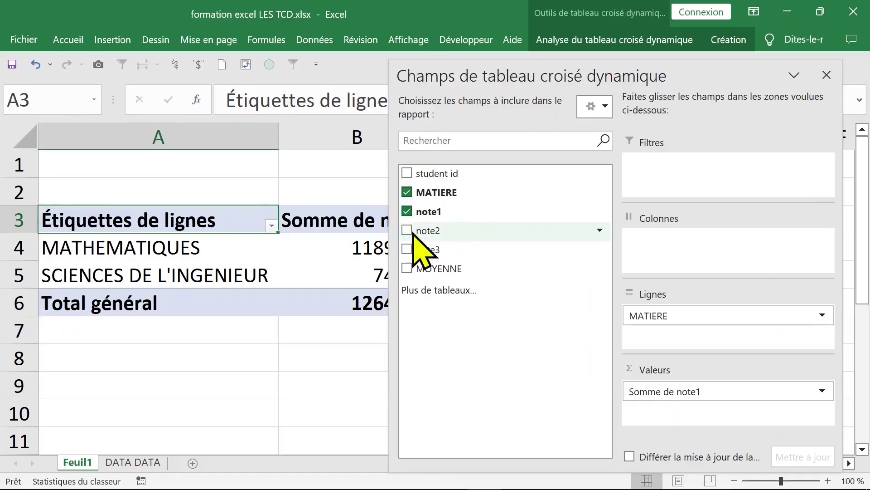
left_click_drag(389, 229, 522, 228)
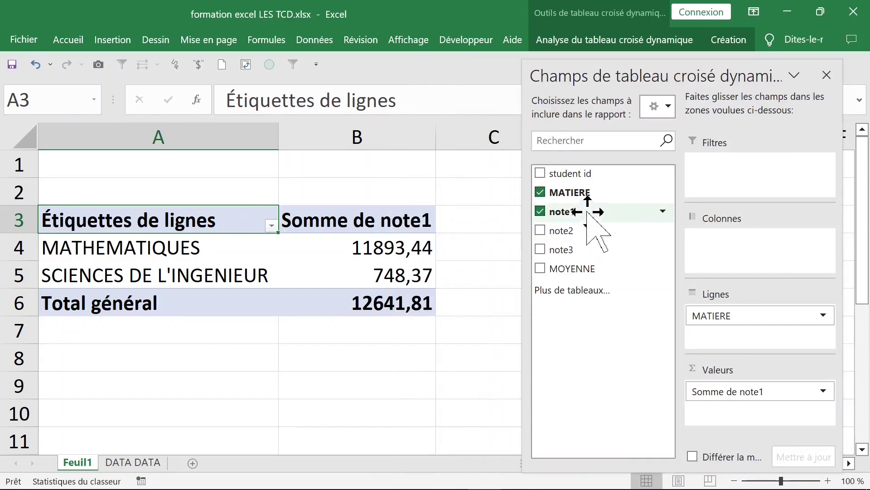
left_click(320, 222)
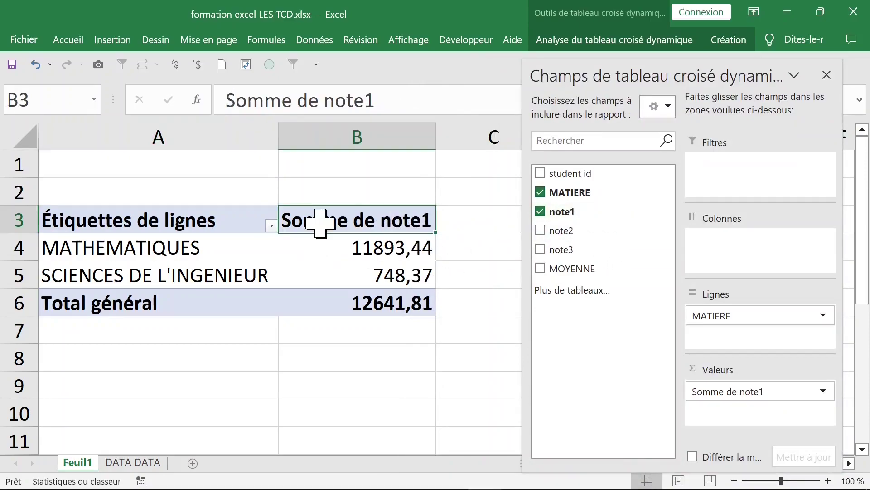
double_click(320, 222)
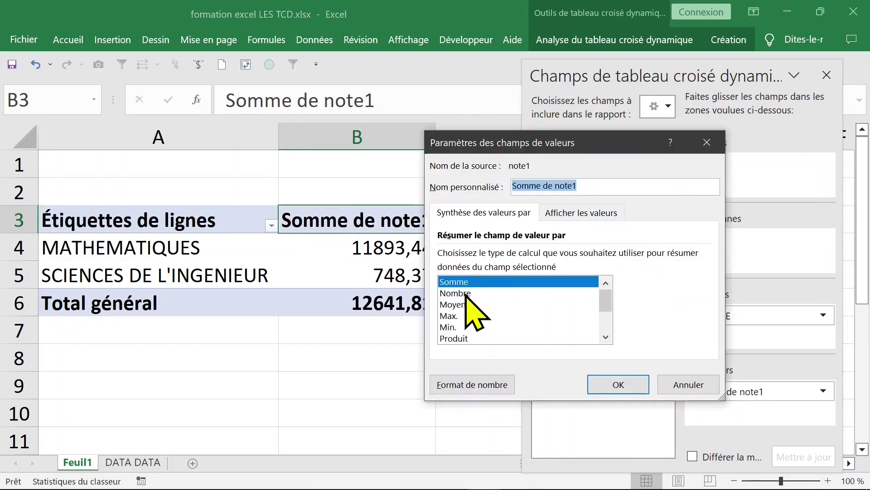
left_click(467, 293)
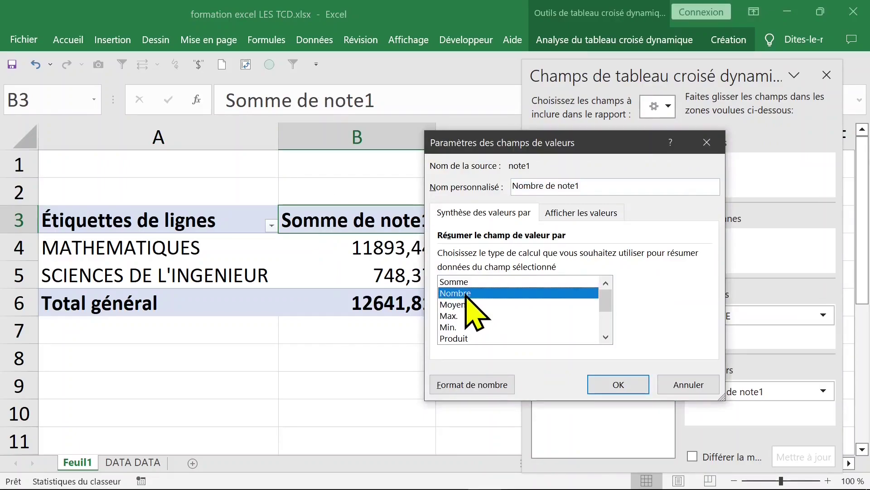
left_click(618, 385)
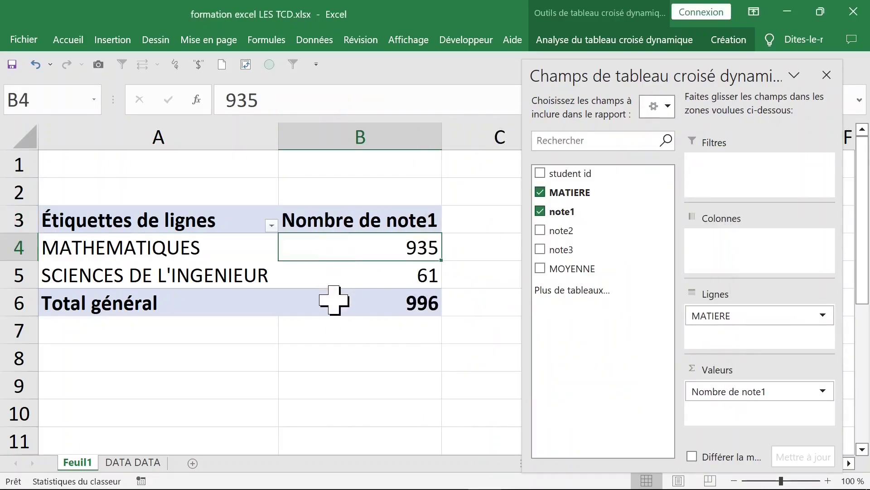
left_click(313, 340)
left_click(355, 257)
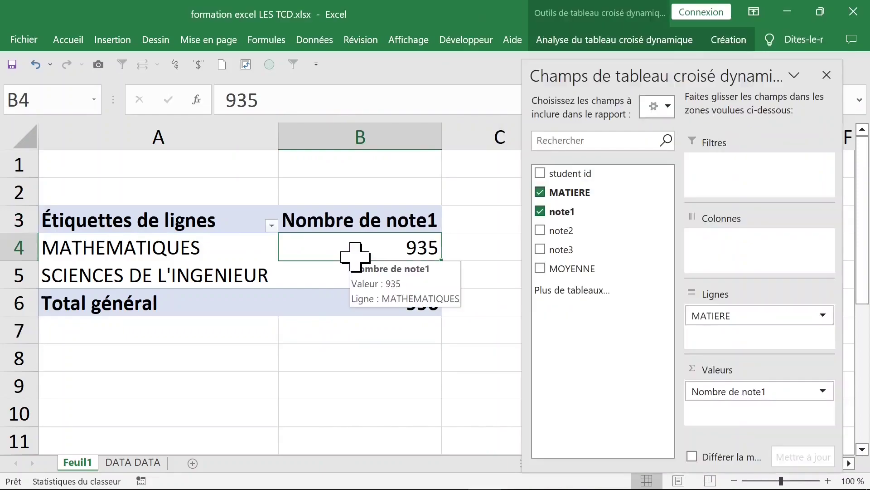
left_click(833, 75)
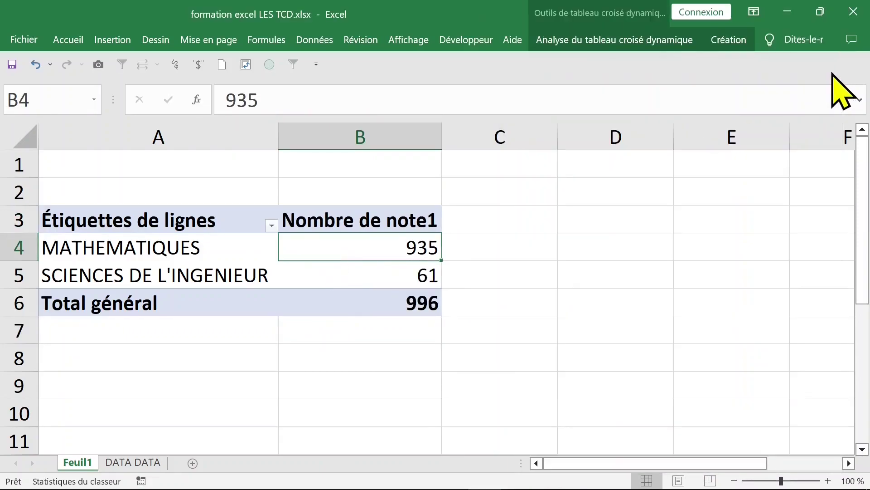
- After checking an empty note1 cell on DATA DATA, add a MATIERE count to the pivot values
left_click(133, 462)
left_click(420, 197)
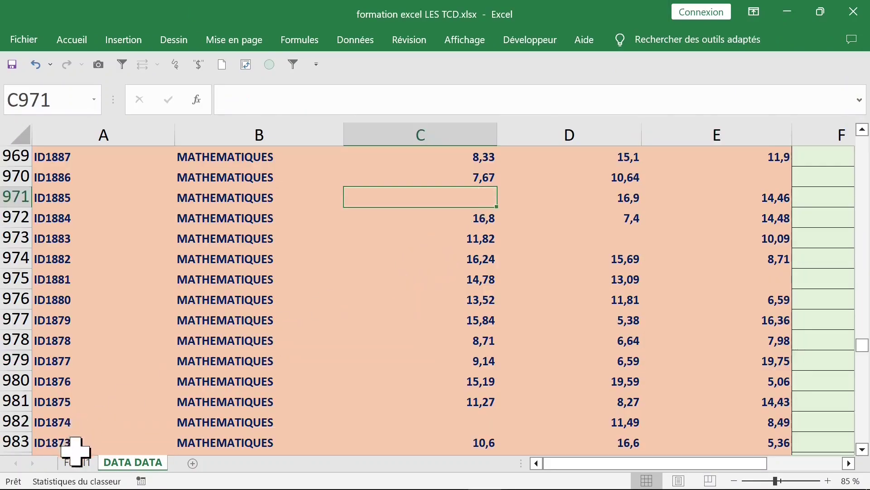
left_click(78, 462)
right_click(239, 248)
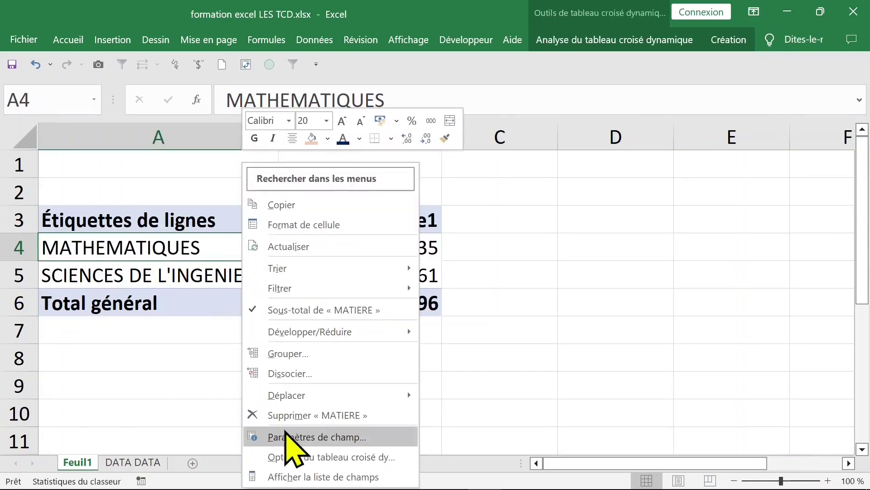
left_click(295, 477)
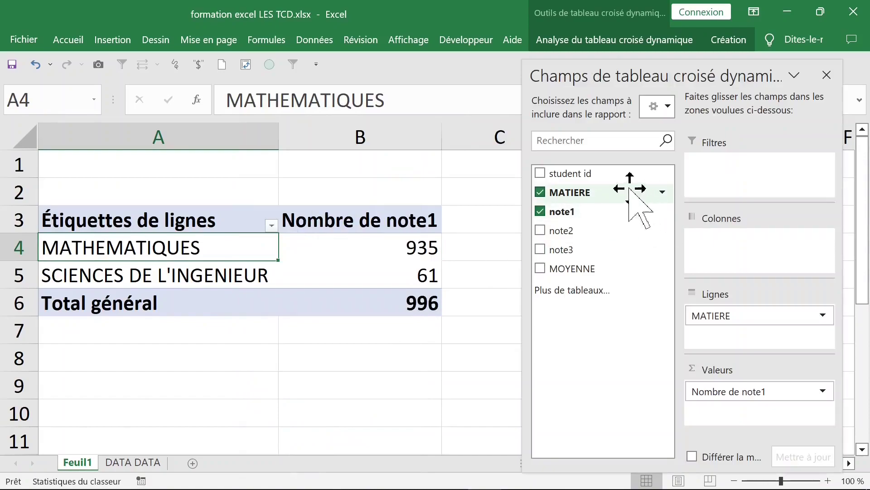
left_click_drag(587, 194, 739, 411)
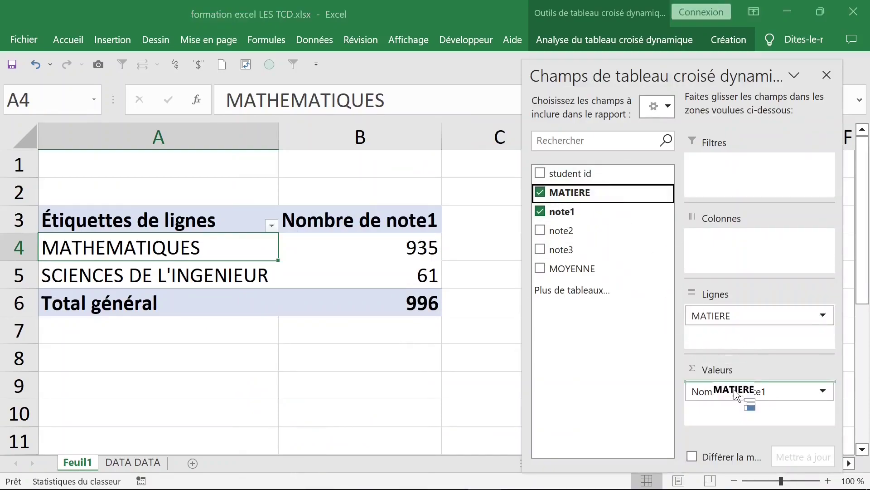
left_click(827, 75)
- Compare the note1 and MATIERE counts in B4:C5
left_click(433, 249)
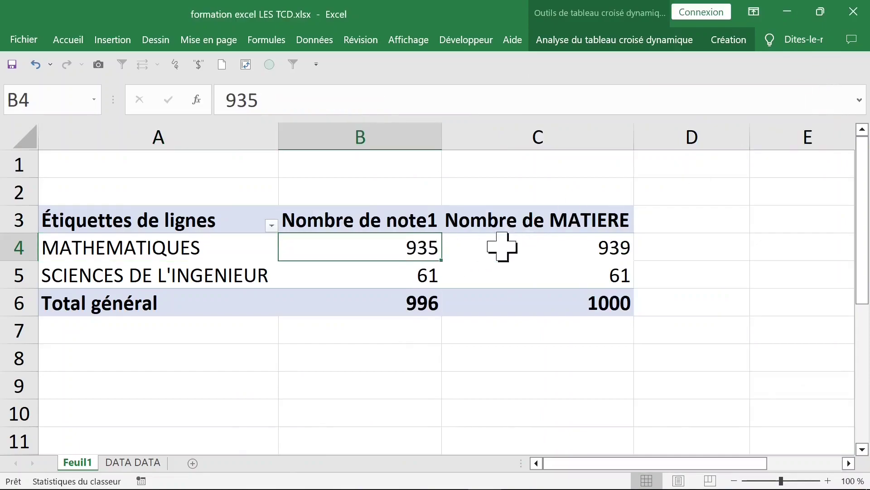
left_click(570, 246)
left_click(379, 250)
left_click(556, 247)
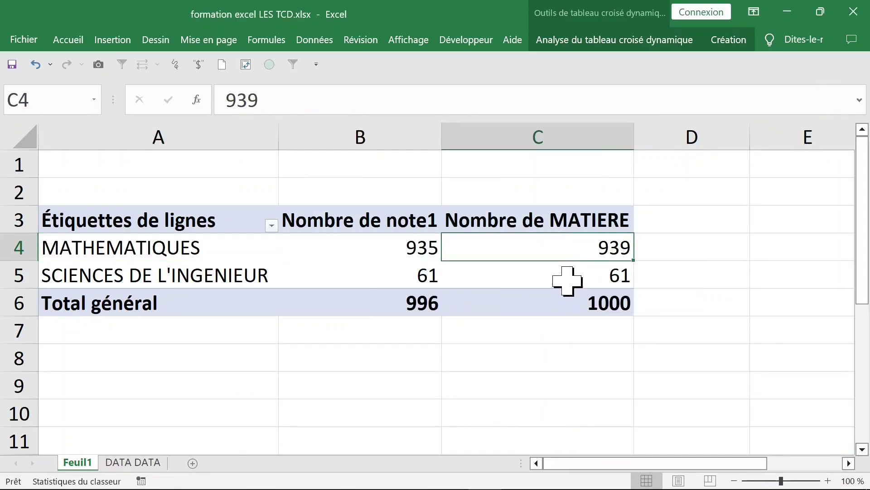
left_click(567, 278)
left_click(414, 277)
left_click(556, 254)
- Enter =C4-B4 in D4 and fill it down to D5
left_click(685, 255)
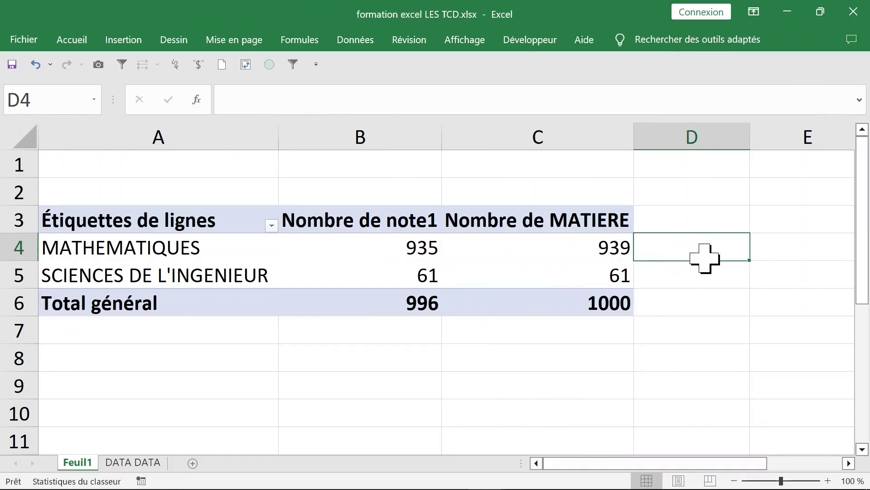
type("=c")
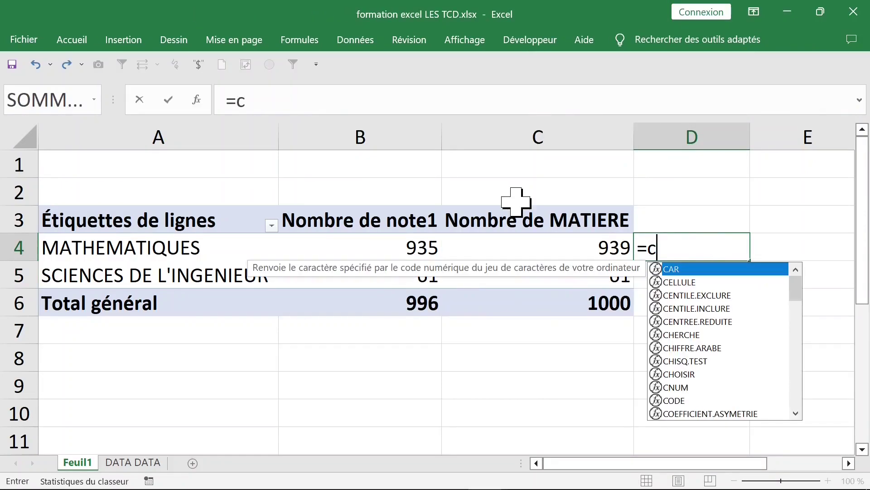
type("4-b")
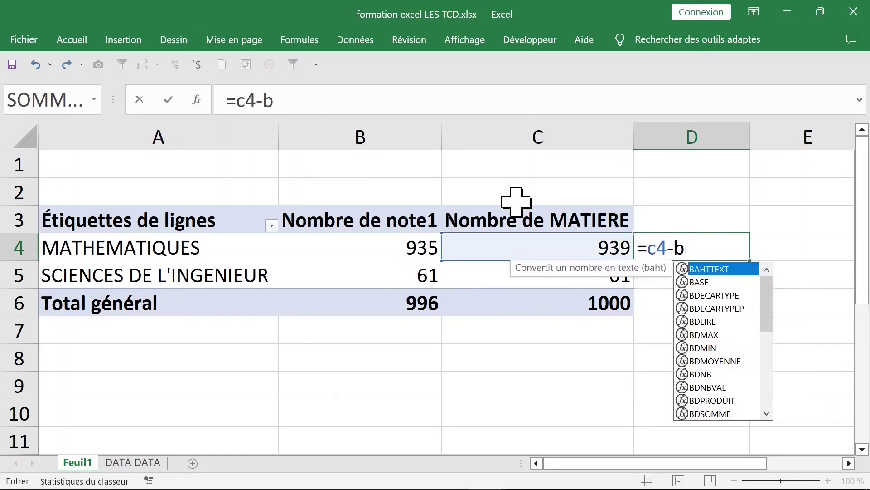
type("4")
key("Return")
key("Up")
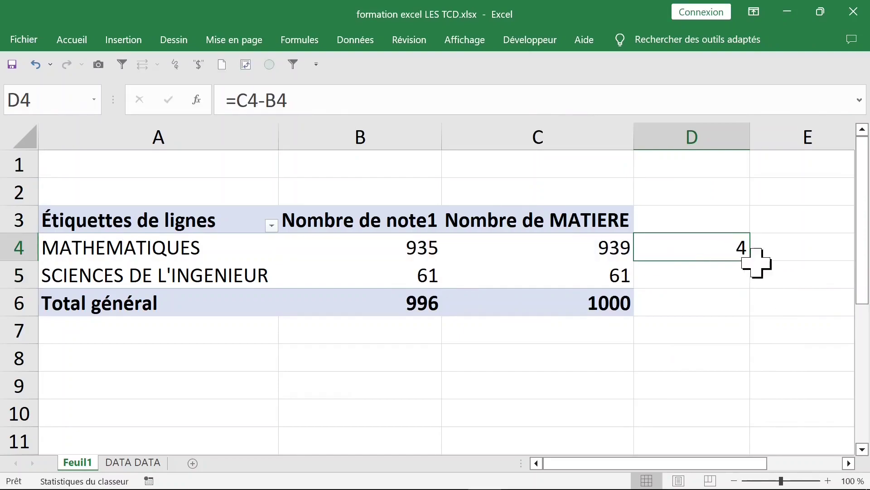
left_click_drag(750, 261, 753, 285)
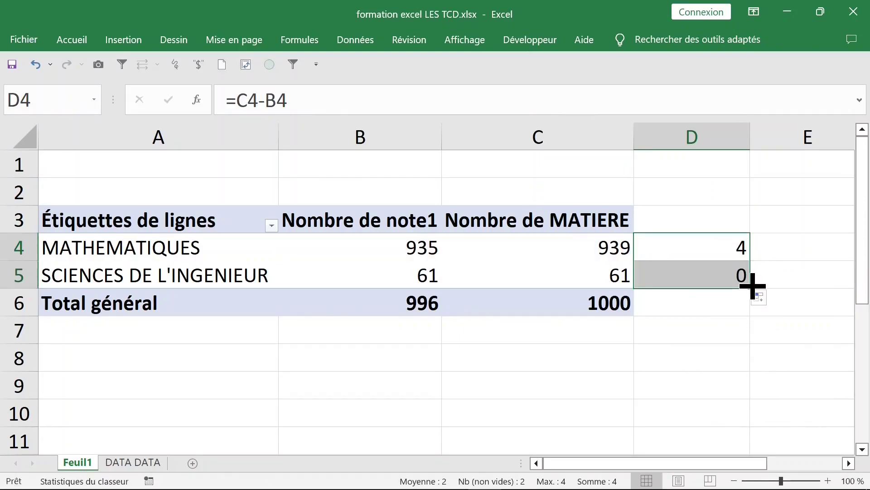
- Inspect the subject row labels and note1 counts, checking the DATA DATA source sheet
left_click(185, 252)
left_click(371, 247)
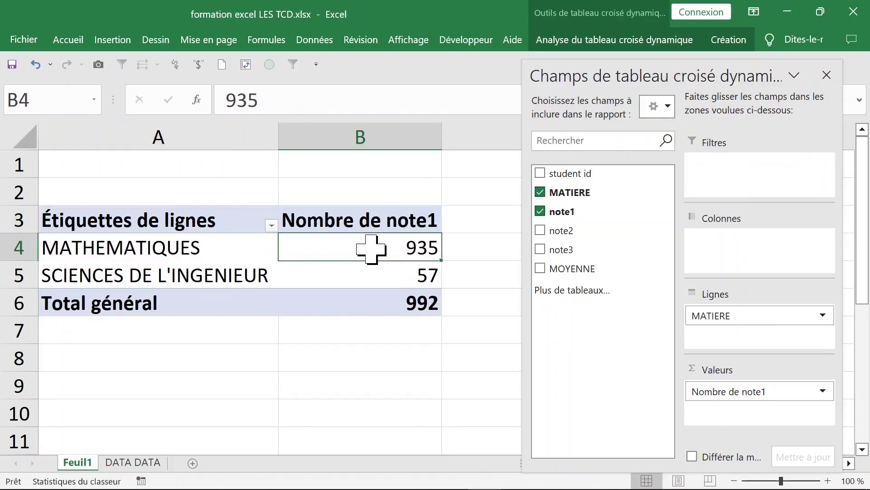
left_click(178, 248)
left_click(173, 273)
left_click(174, 248)
mouse_move(360, 247)
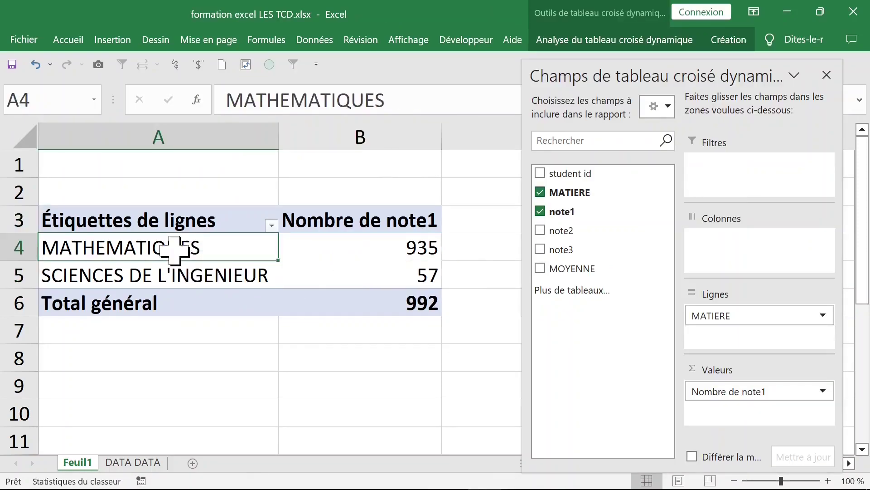
left_click(177, 272)
left_click(375, 248)
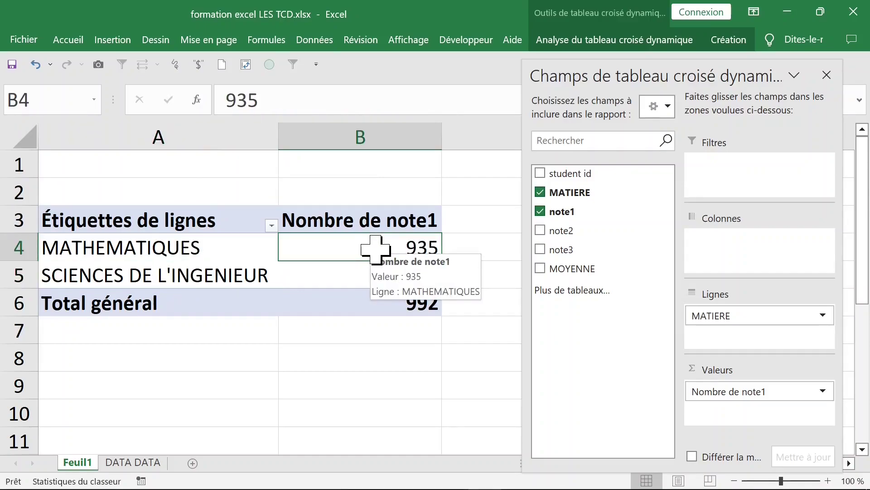
left_click(132, 463)
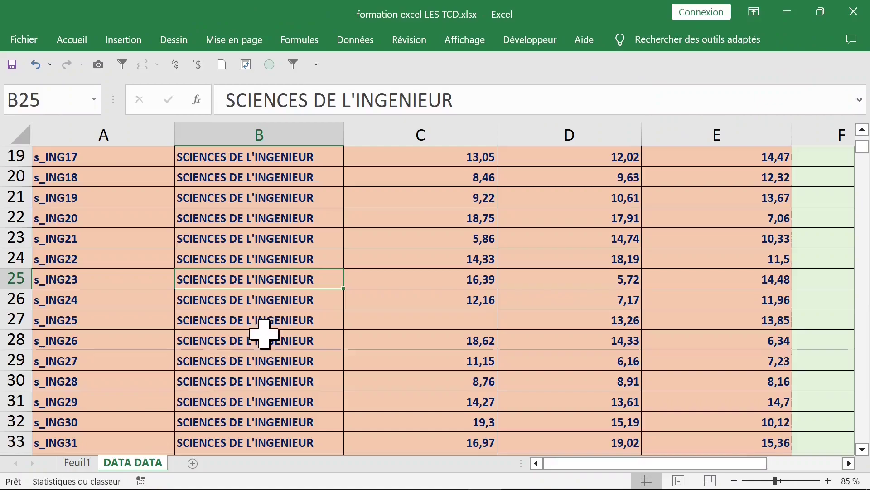
left_click(86, 463)
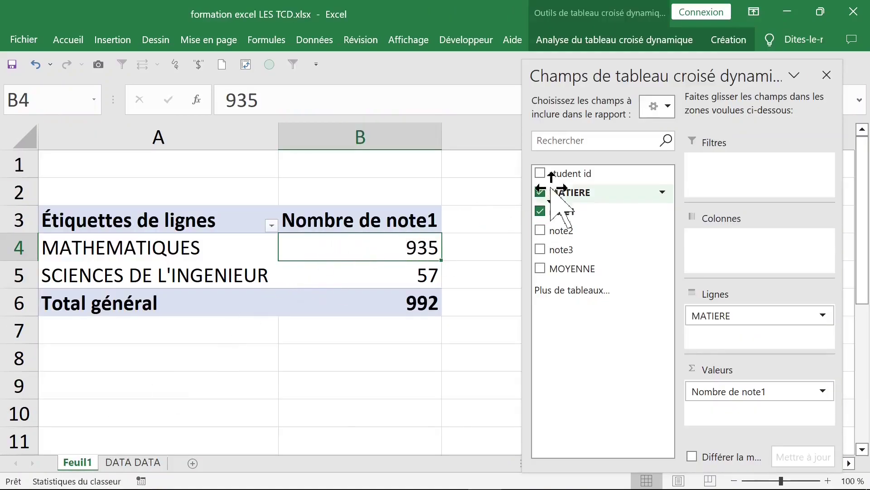
- Add MATIERE to the pivot values as a count (939, 61, 1000)
mouse_move(562, 192)
left_mouse_down()
mouse_move(717, 368)
mouse_move(725, 406)
left_mouse_up()
left_click(424, 381)
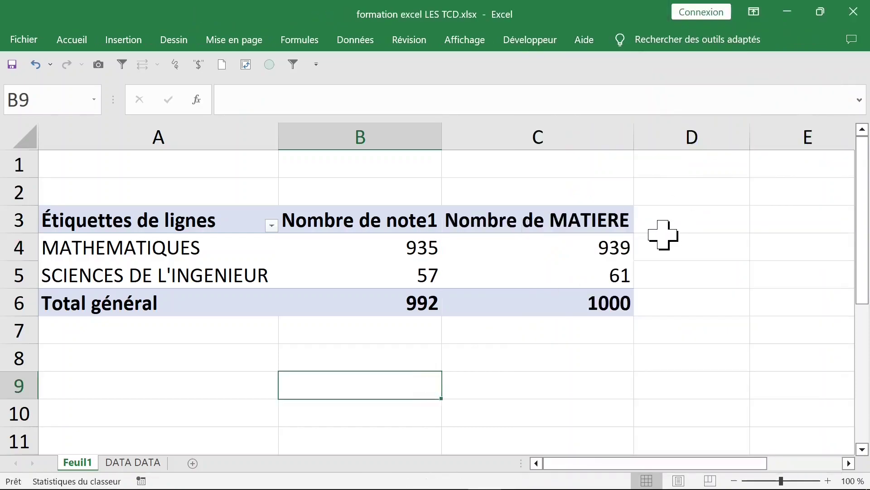
left_click(587, 243)
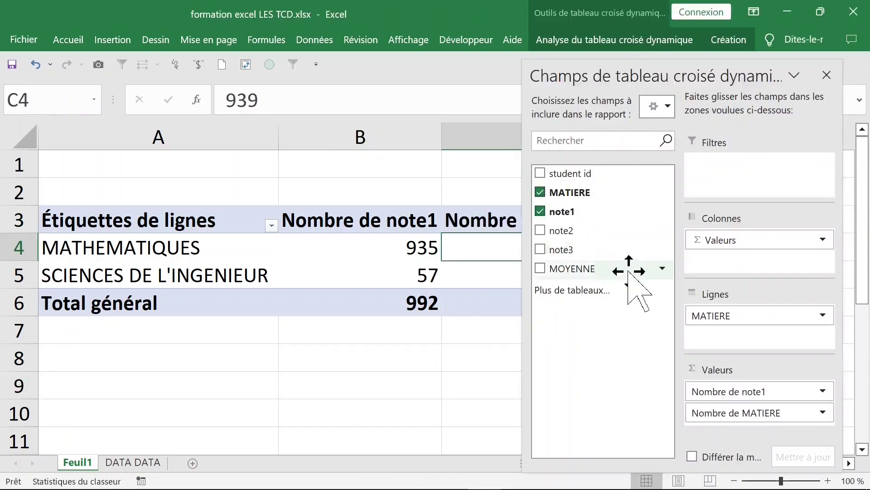
- Close the field list, compute =C4-B4 in D4:D5, then delete those difference cells
left_click(832, 73)
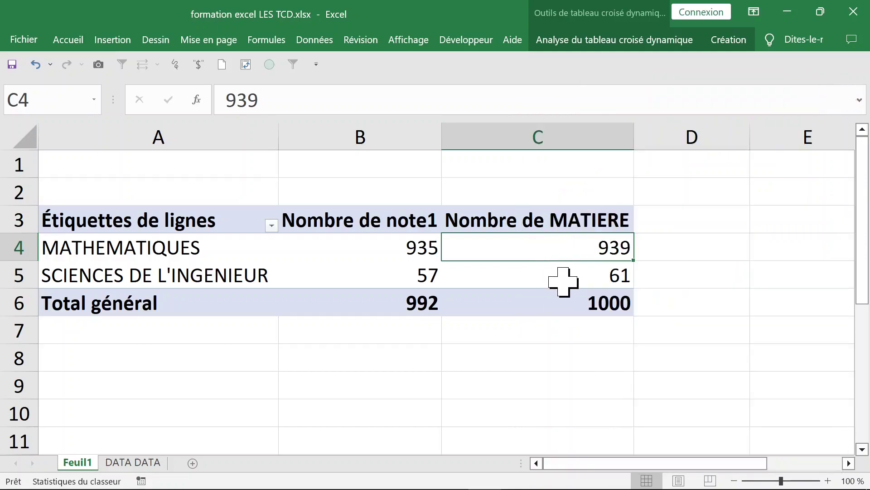
left_click(725, 254)
type("=")
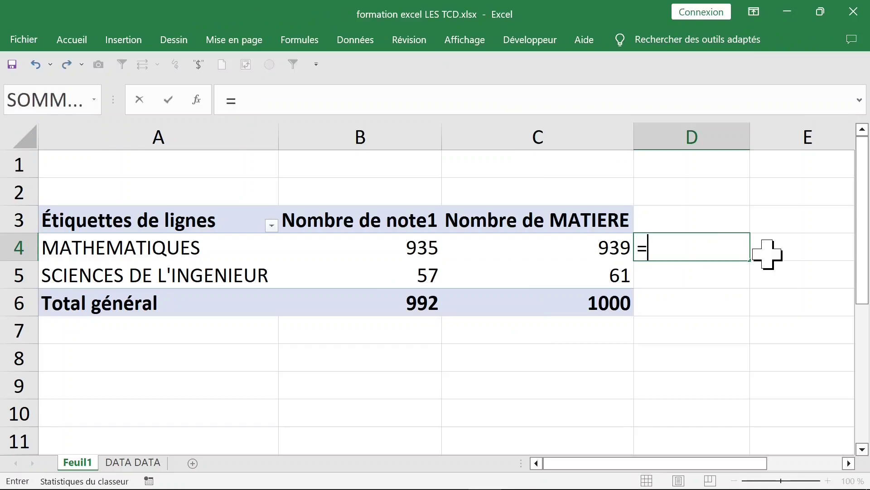
type("c")
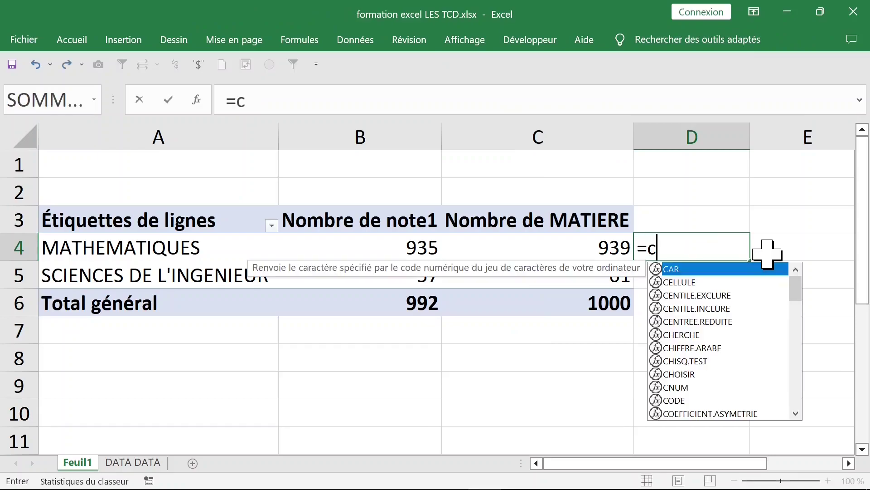
type("4-b")
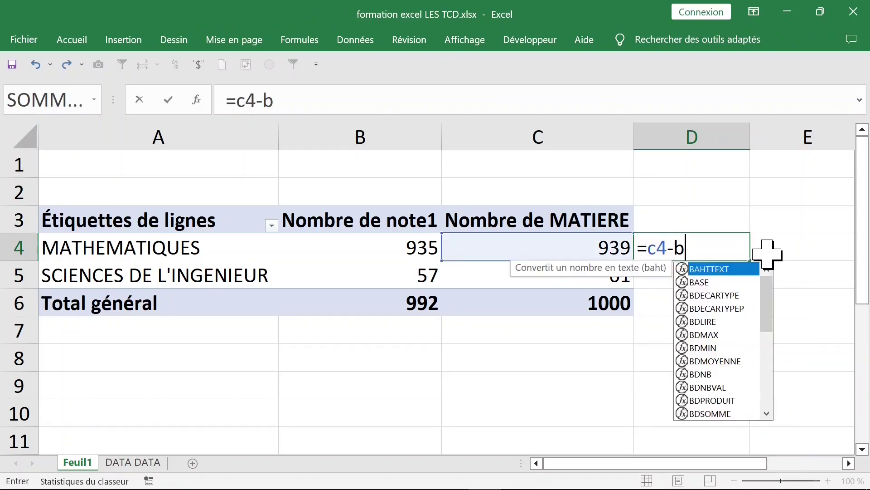
type("4")
key("Return")
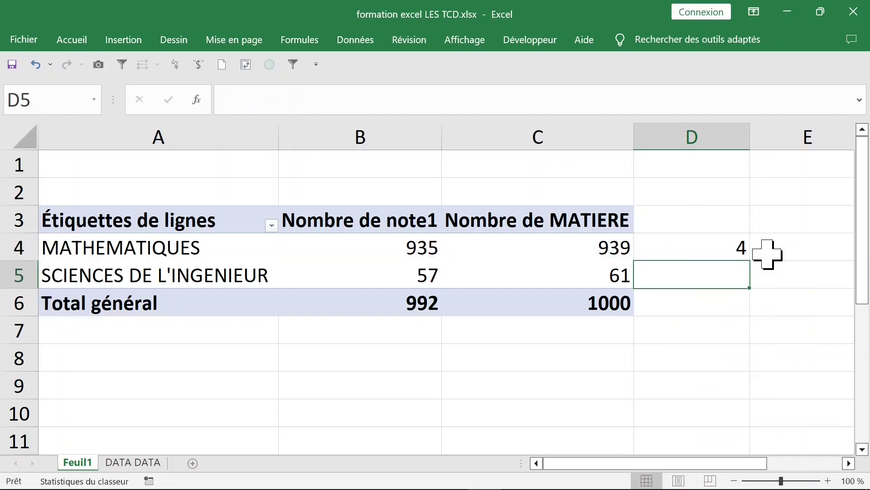
left_click(733, 251)
left_click_drag(749, 261, 750, 277)
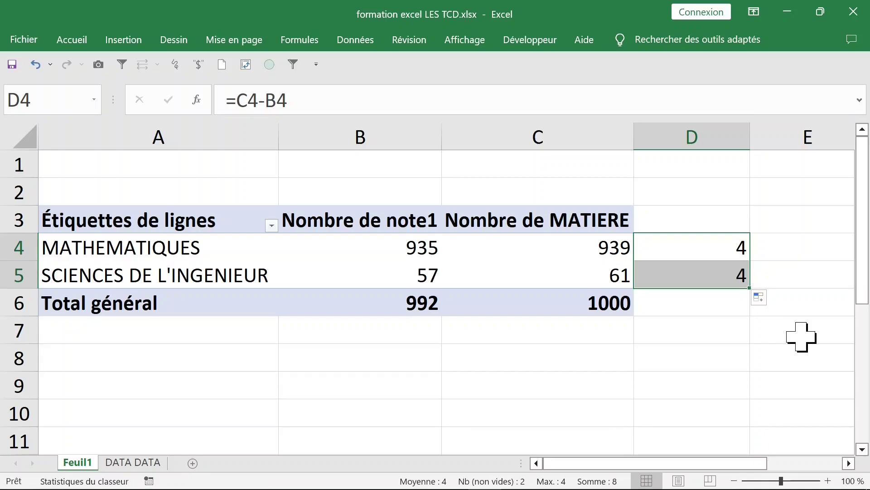
key("Delete")
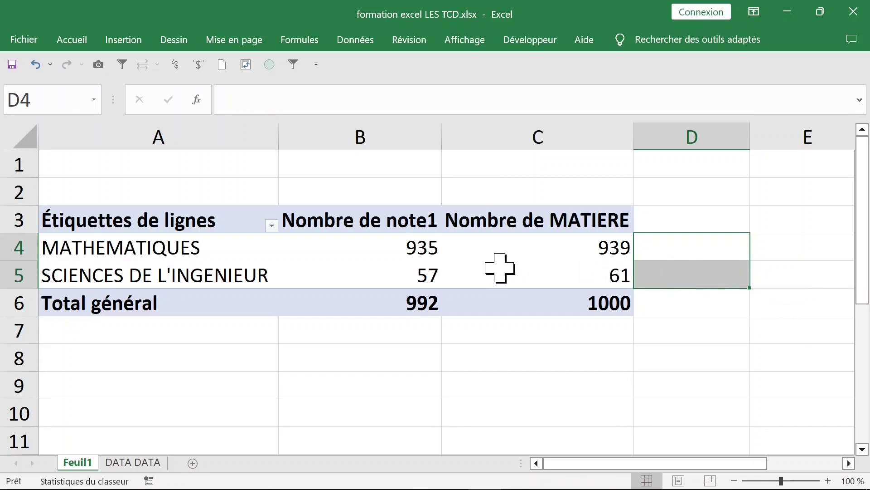
- Add note2 to the pivot values and remove note1
left_click(426, 249)
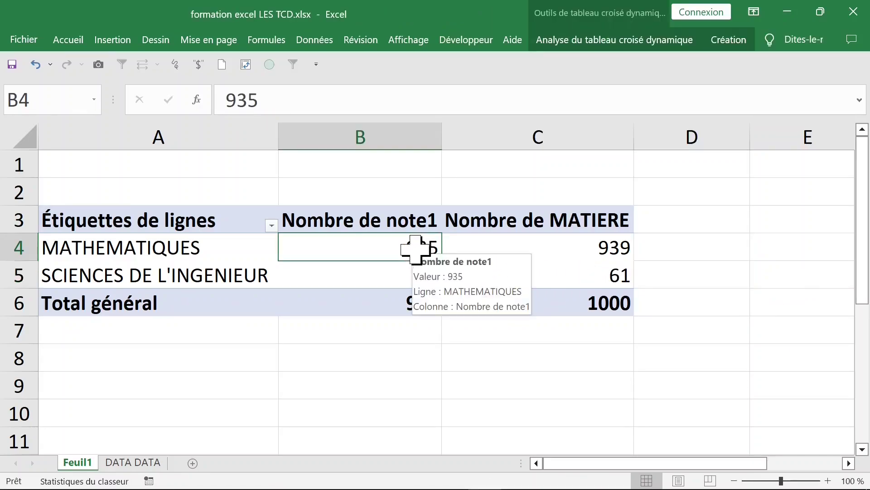
right_click(349, 245)
left_click(401, 474)
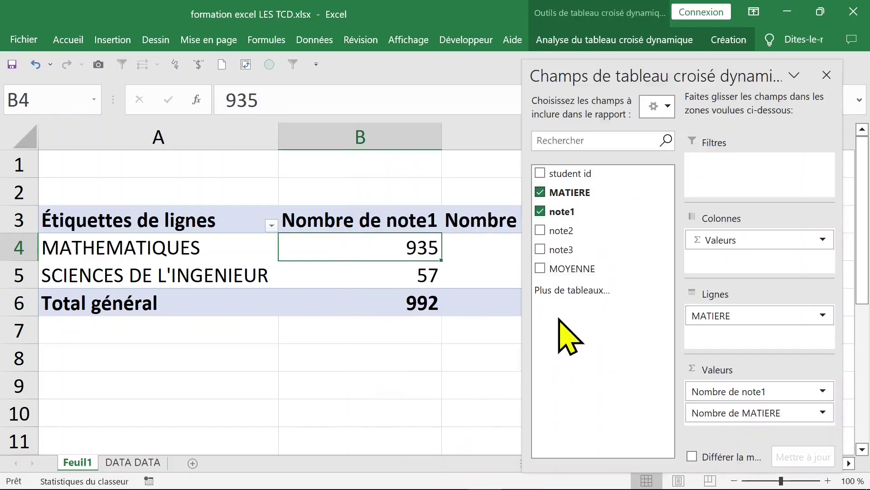
left_click_drag(580, 232, 737, 391)
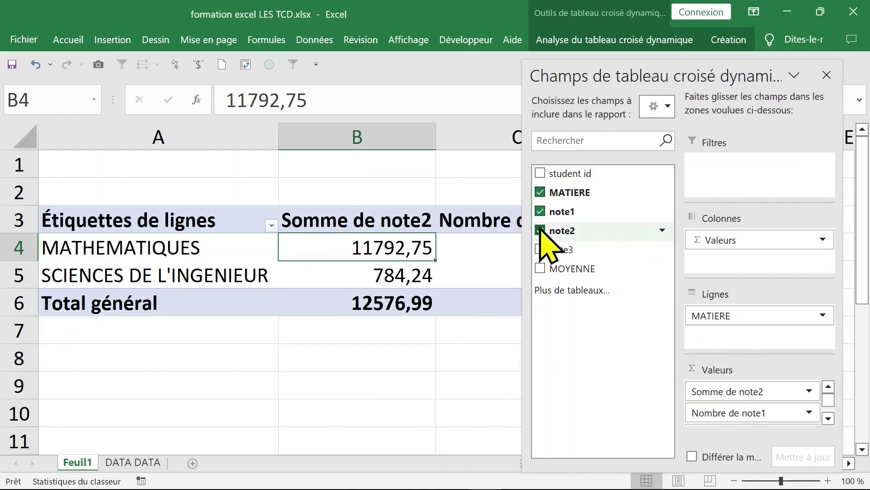
left_click(539, 212)
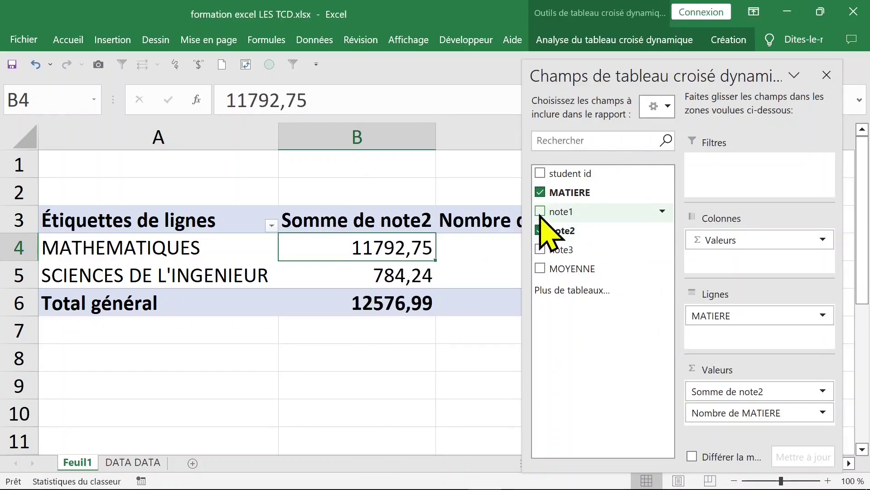
left_click(827, 75)
- Summarize note2 by Nombre instead of Somme, giving 938, 60 and 998
left_click(364, 219)
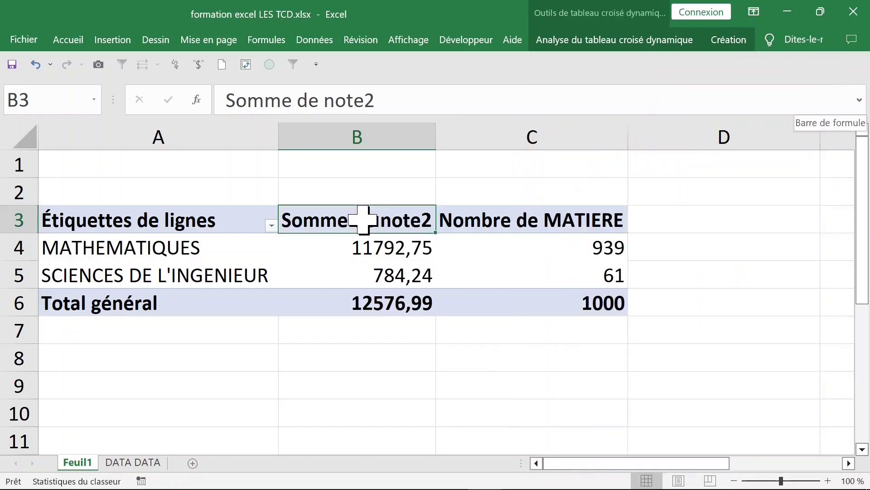
double_click(363, 220)
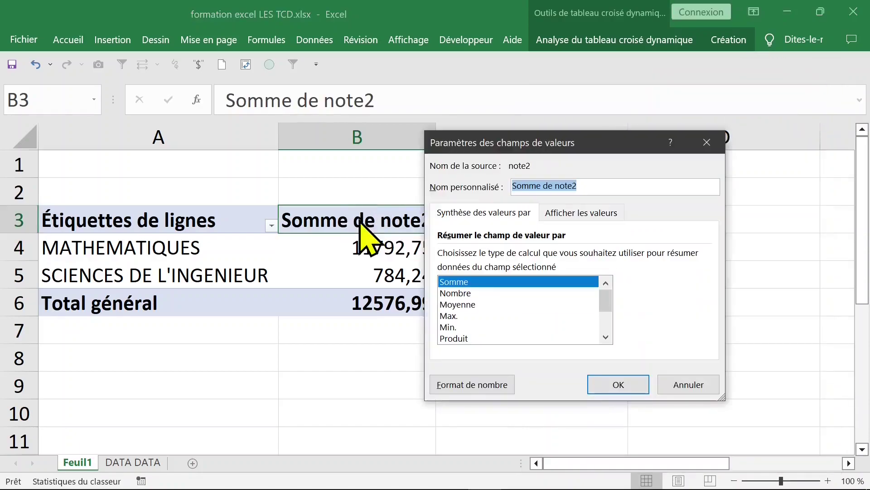
left_click(461, 293)
left_click(629, 383)
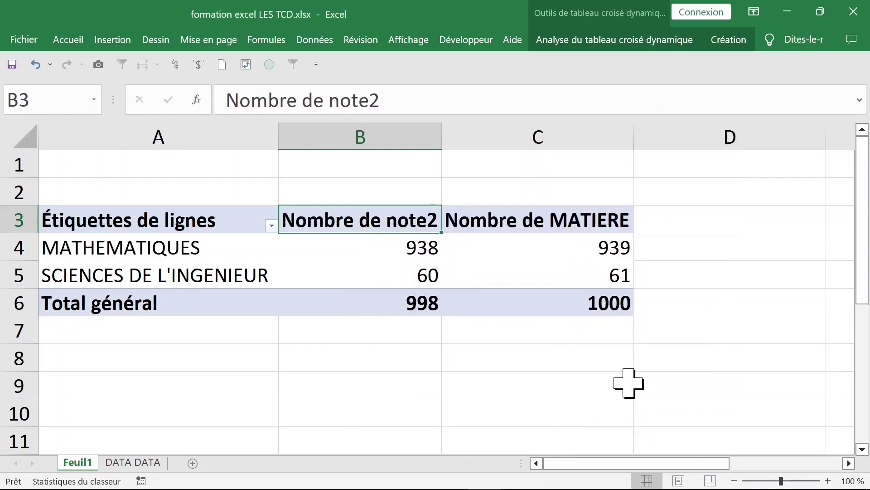
left_click(522, 281)
left_click(505, 237)
- Compare the note2 and MATIERE counts for each subject
left_click(395, 237)
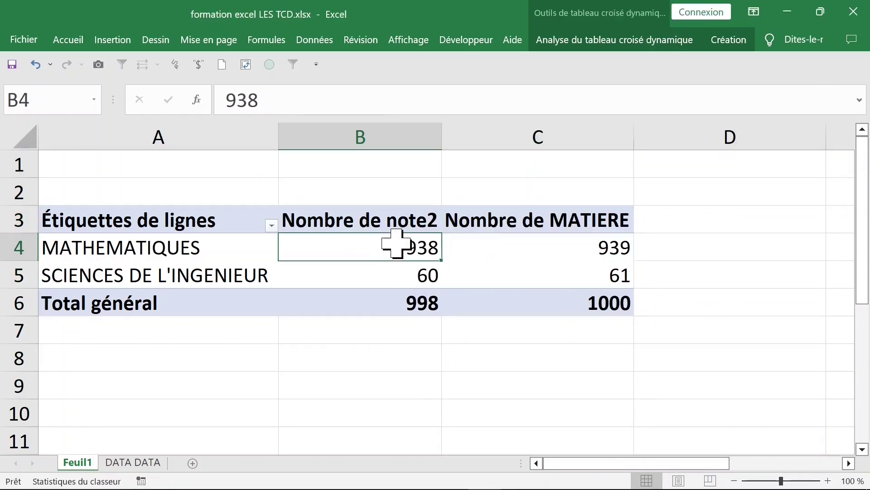
left_click(574, 244)
left_click(717, 244)
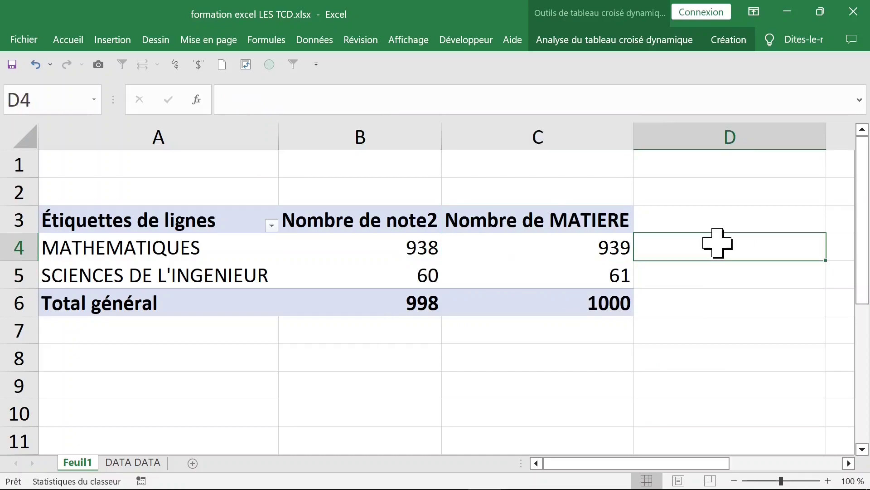
left_click(580, 247)
left_click(424, 247)
left_click(403, 276)
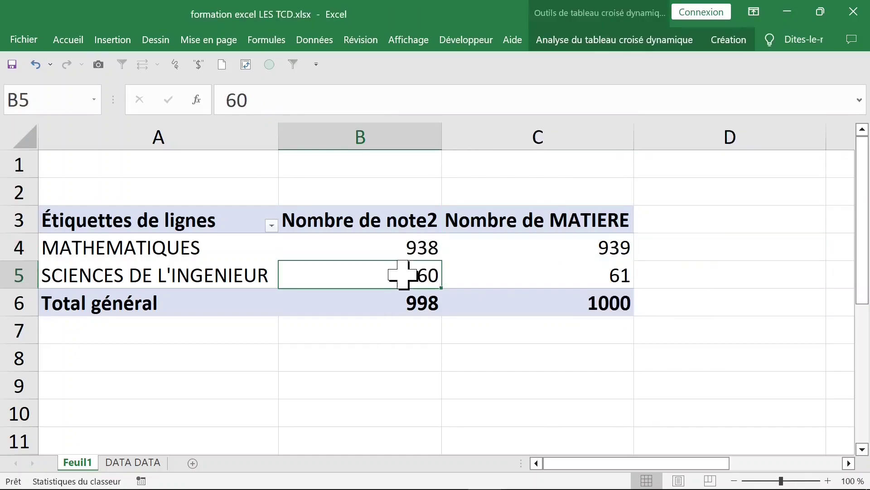
- Swap note2 for note3 in the pivot values via the field list
left_click(410, 223)
right_click(400, 221)
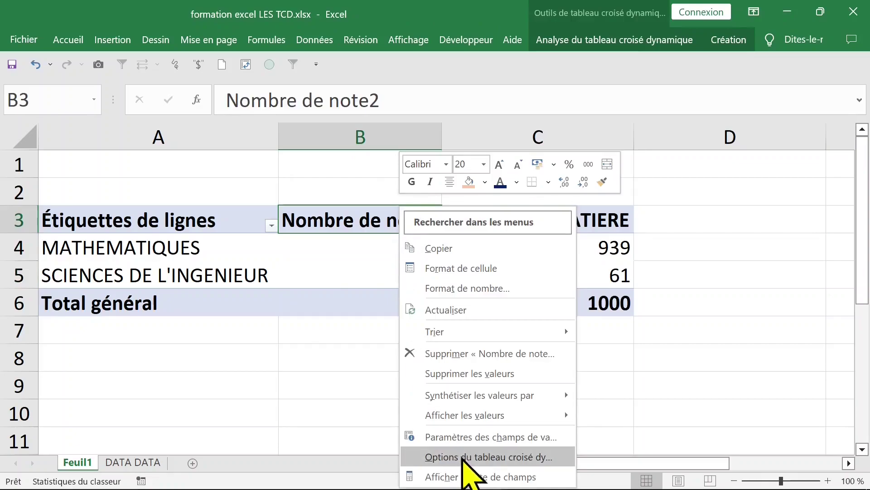
left_click(473, 477)
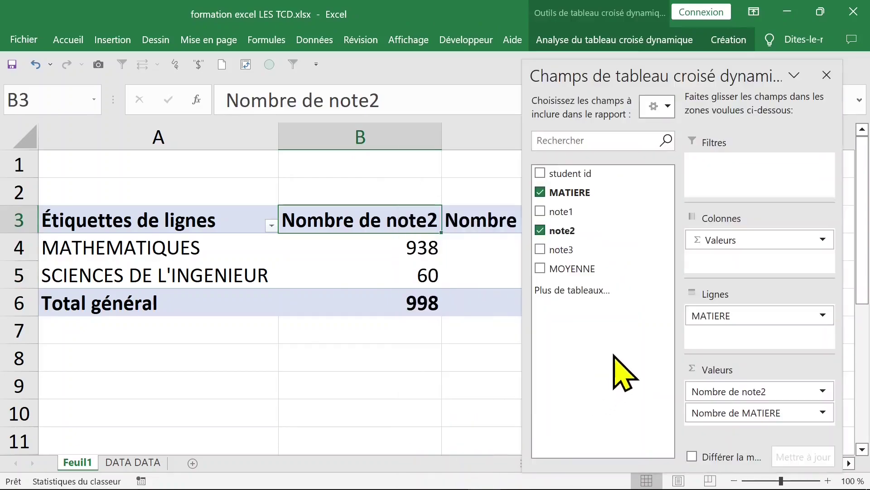
left_click(540, 232)
left_click(540, 250)
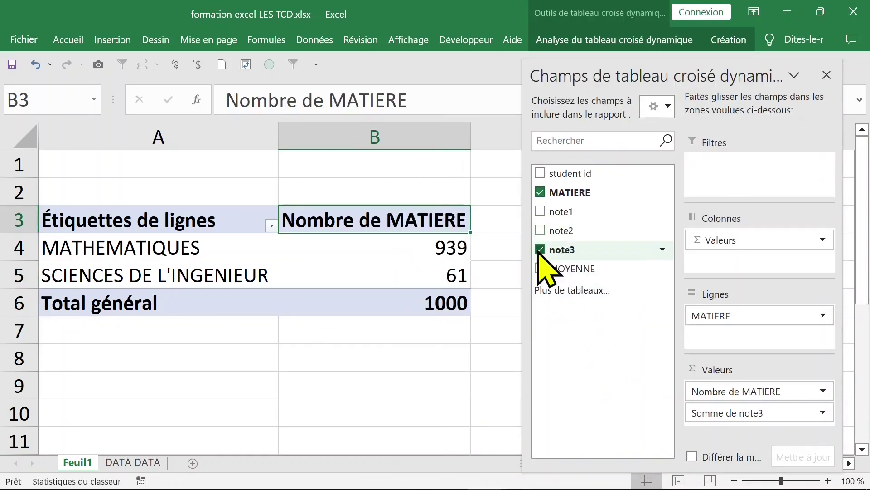
left_click(826, 75)
- Summarize note3 by Nombre: 937, 60 and 997
left_click(555, 220)
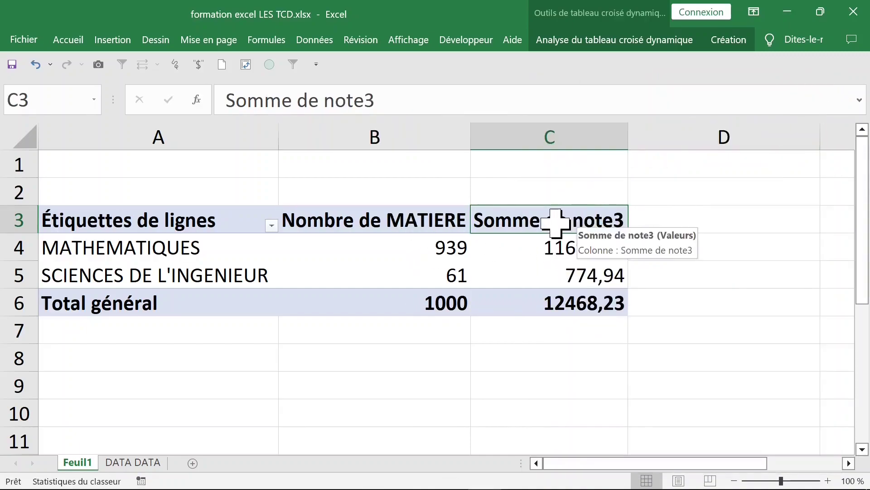
left_click(467, 293)
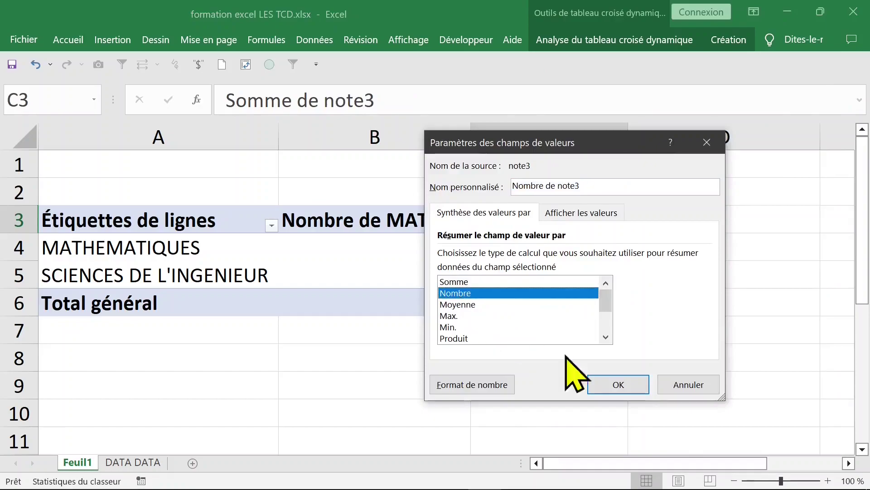
left_click(619, 385)
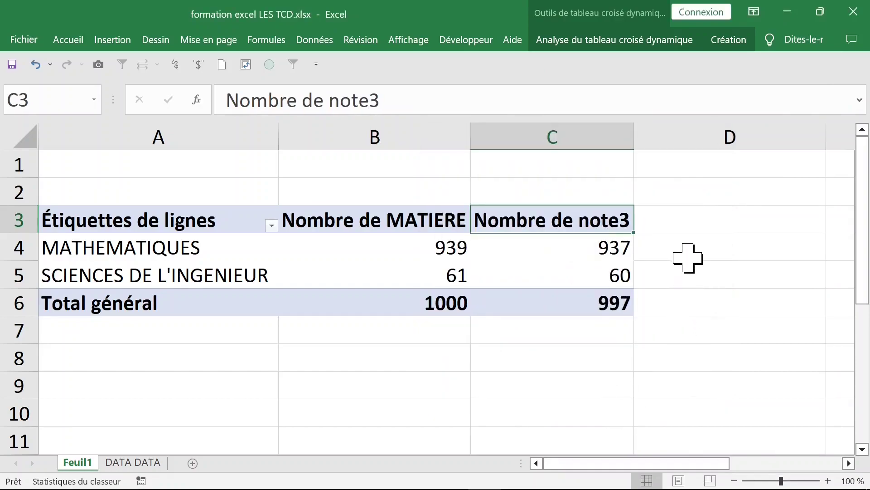
left_click(709, 251)
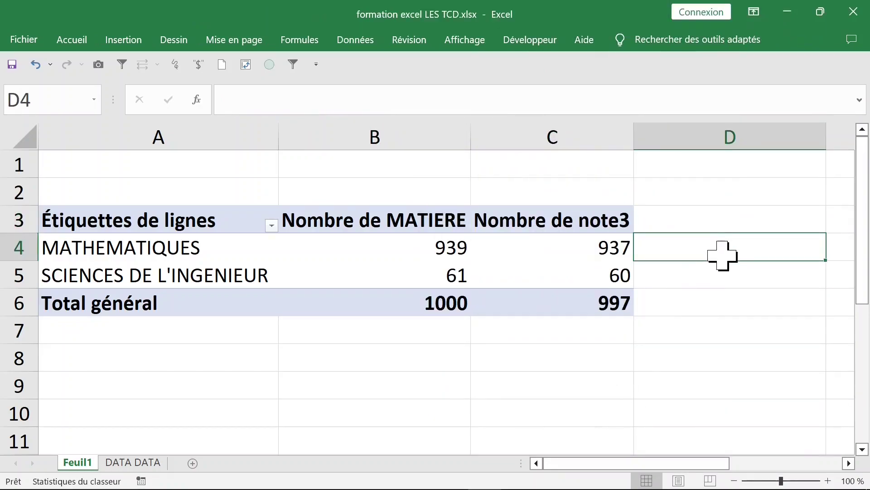
type("=")
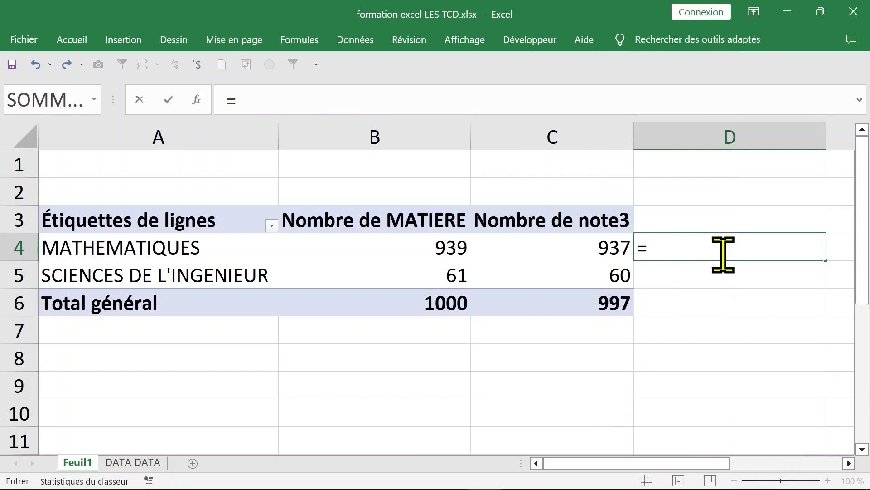
type("b4-c4")
key("Return")
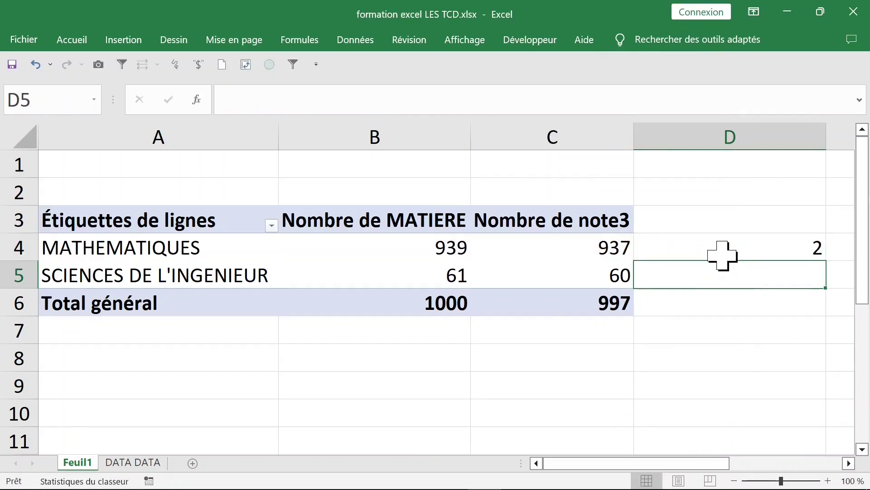
left_click(727, 253)
left_click_drag(826, 260, 833, 285)
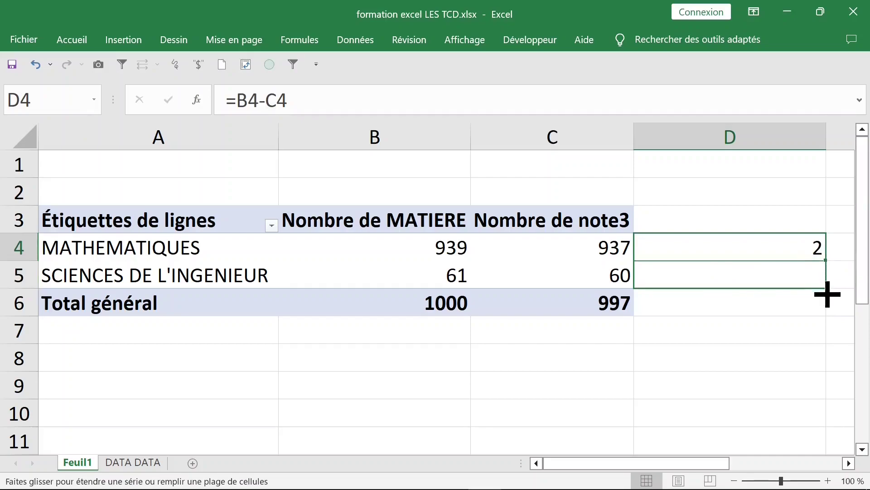
left_click(766, 254)
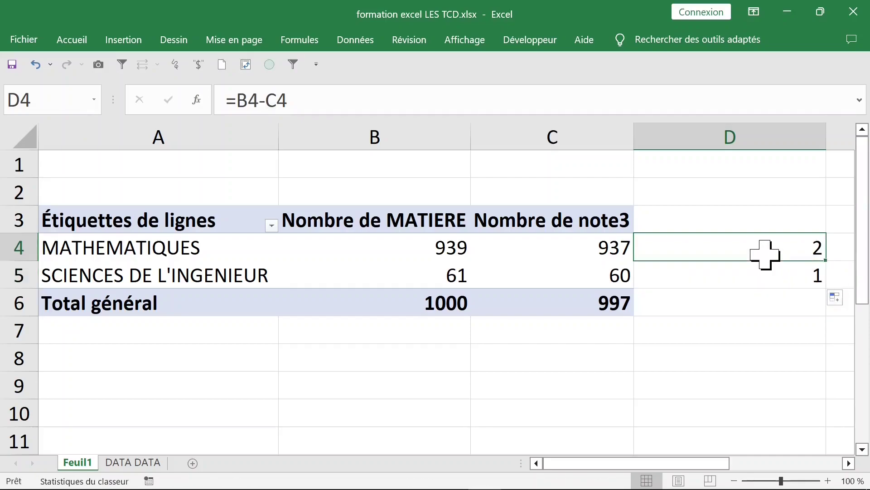
left_click(776, 278)
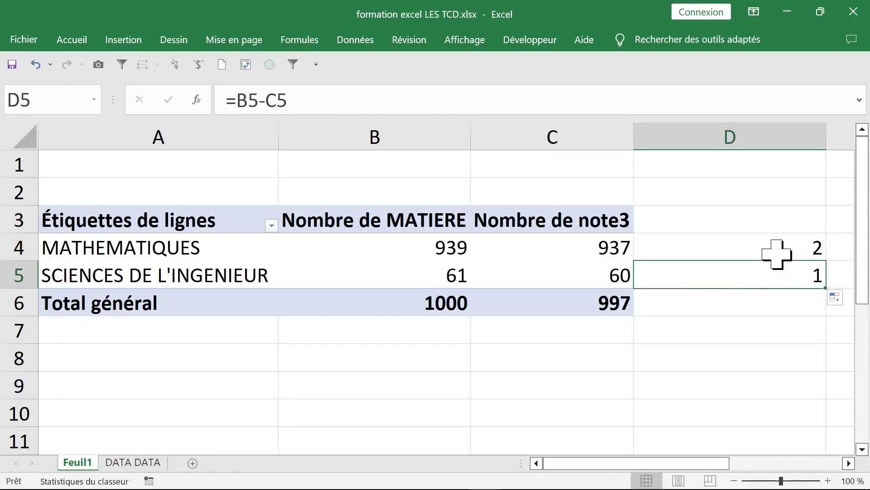
left_click_drag(777, 253, 776, 284)
key("Delete")
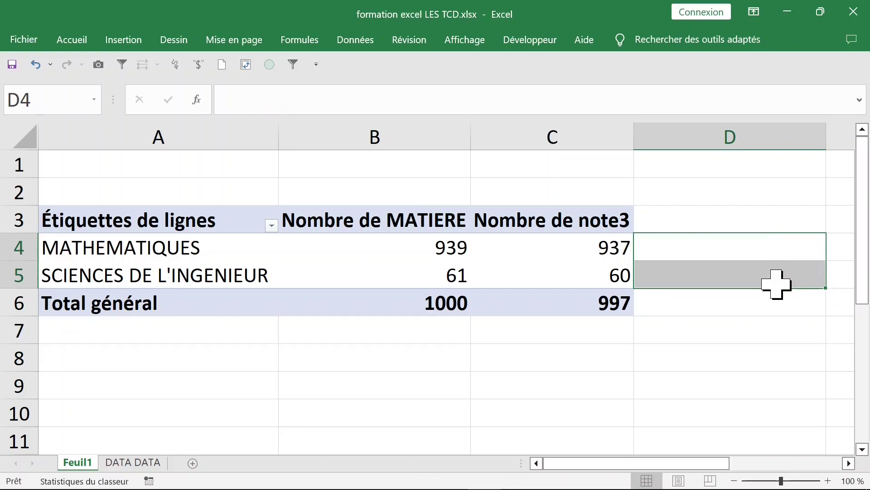
left_click(403, 247)
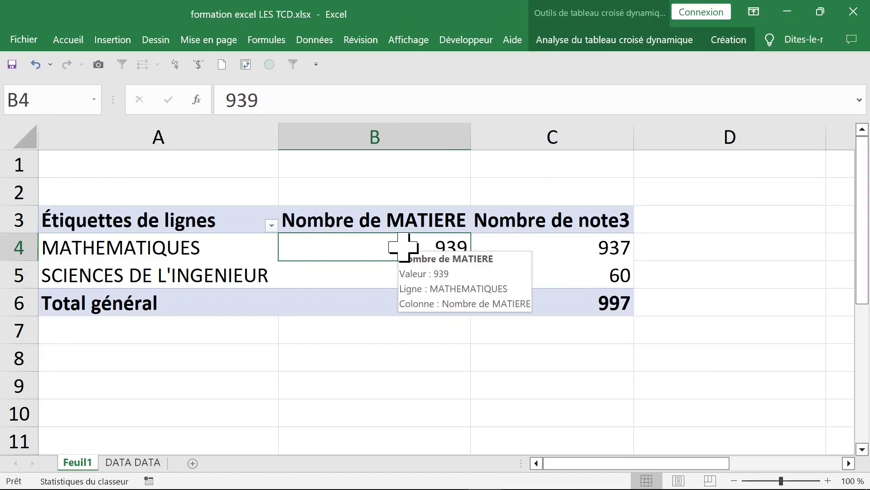
- Clear note3 and MATIERE from the pivot in the field list
right_click(403, 247)
left_click(444, 476)
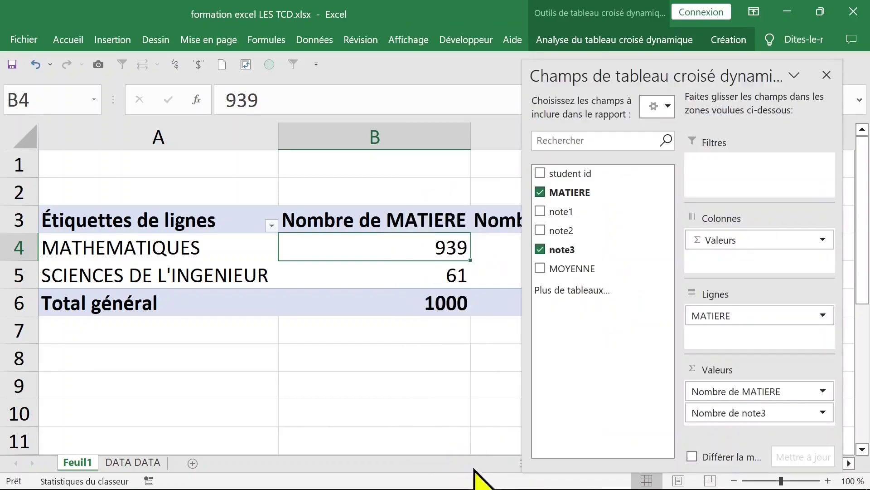
left_click(541, 251)
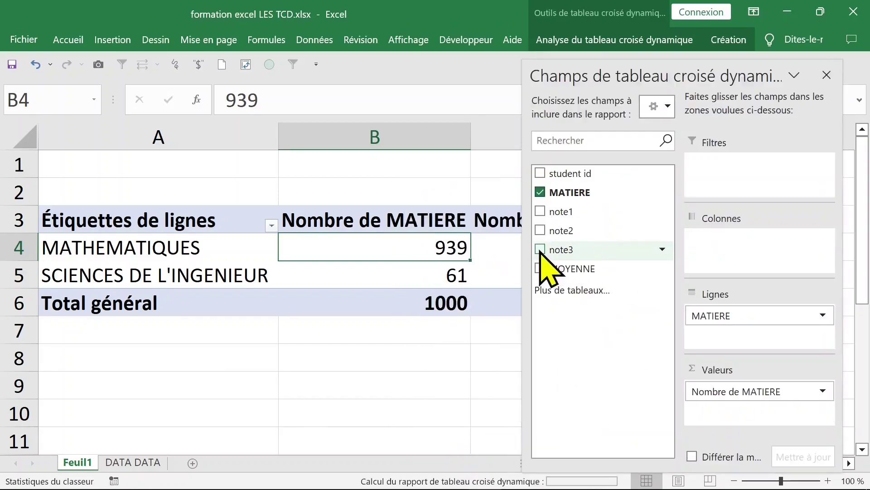
left_click(541, 193)
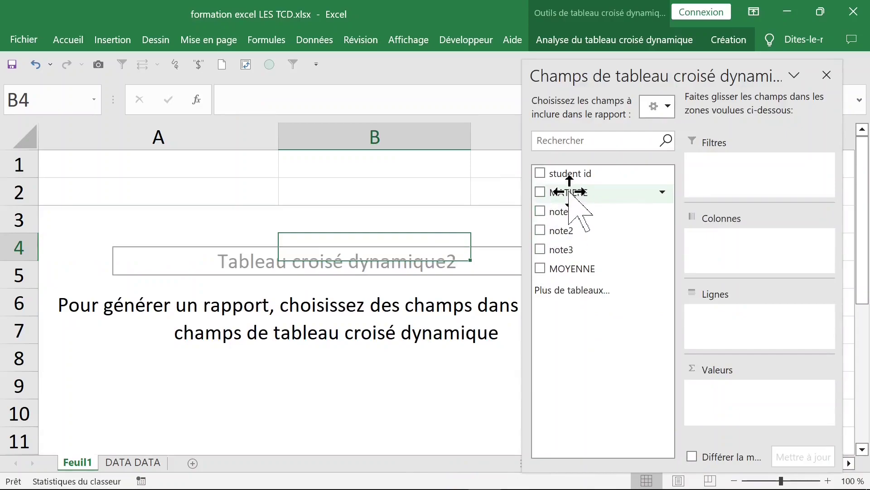
- Put MATIERE in Colonnes, note1 in Lignes and MATIERE as the counted value
mouse_move(569, 192)
left_mouse_down()
mouse_move(728, 320)
mouse_move(727, 245)
left_mouse_up()
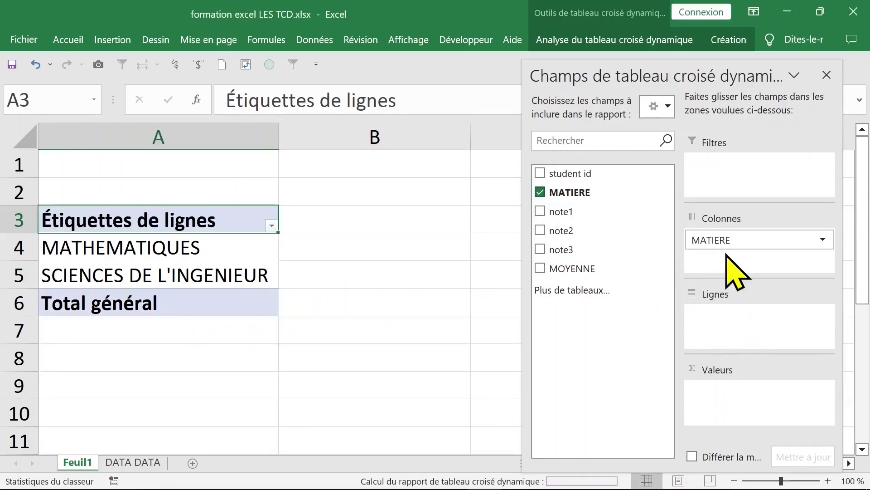
left_click_drag(570, 212, 698, 334)
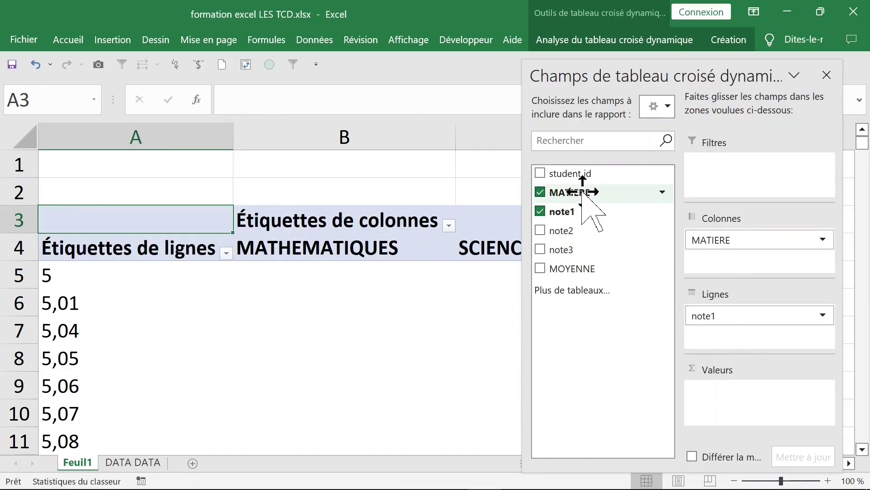
left_click_drag(582, 192, 646, 271)
mouse_move(701, 345)
left_mouse_down()
mouse_move(745, 397)
mouse_move(739, 388)
left_mouse_up()
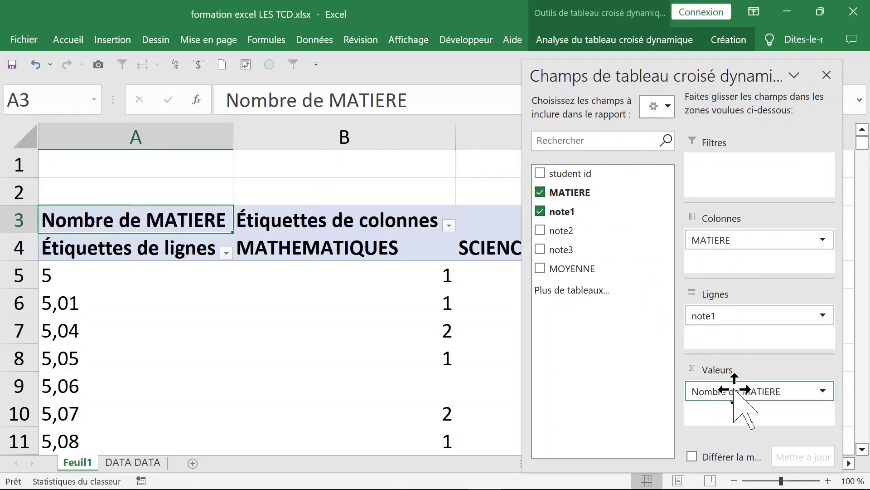
left_click(827, 75)
left_click(398, 278)
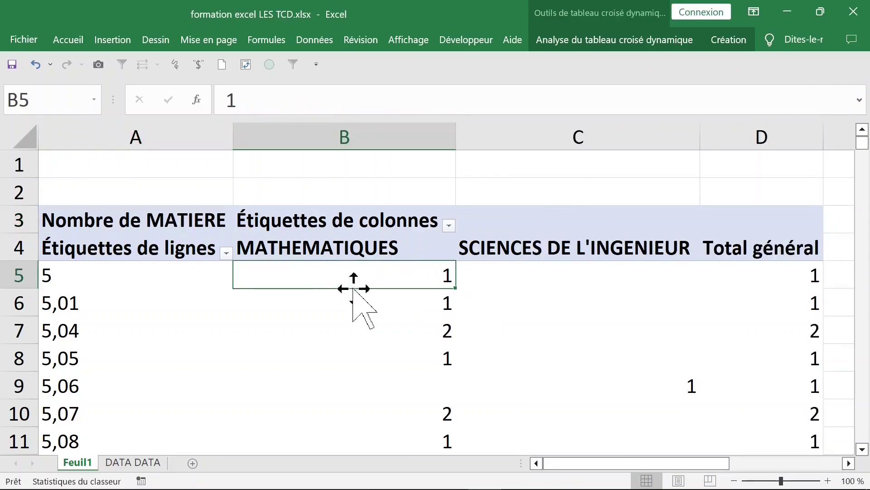
- Sort the pivot counts from largest to smallest
right_click(333, 276)
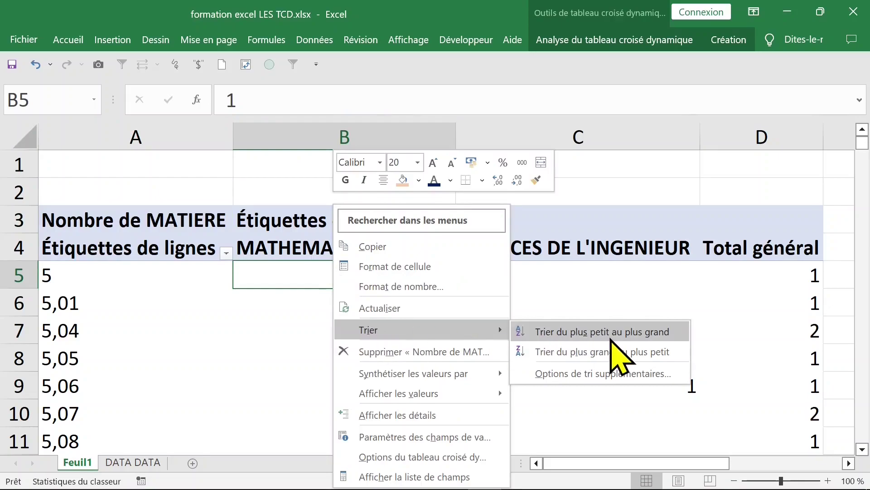
left_click(603, 332)
scroll(454, 317, "down", 1)
right_click(341, 249)
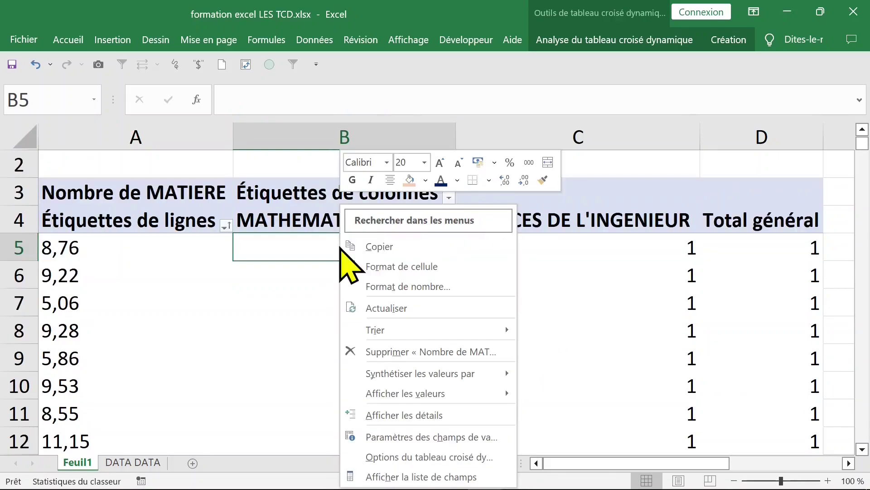
mouse_move(375, 330)
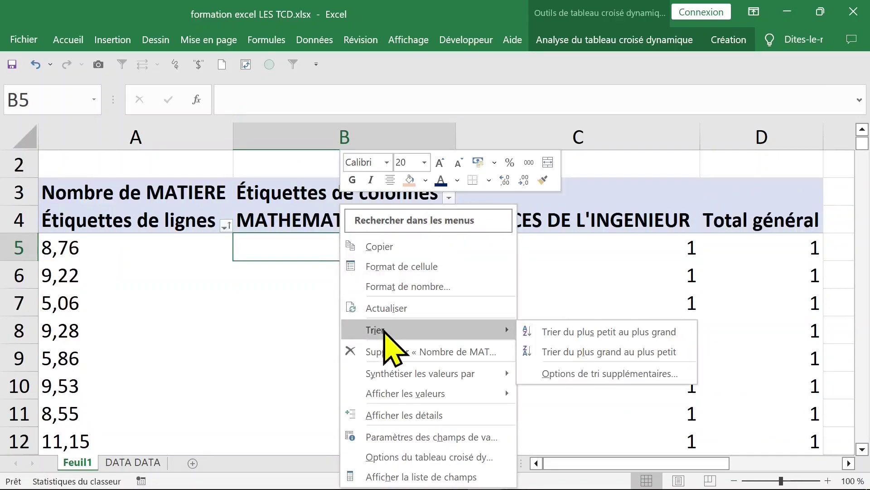
left_click(544, 353)
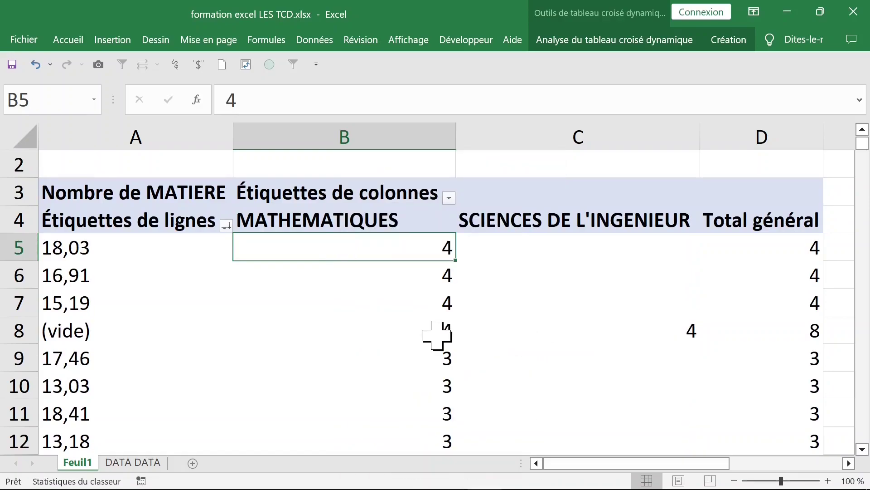
- Select the MATHEMATIQUES count for the (vide) row in B8
left_click(436, 335)
left_click(76, 338)
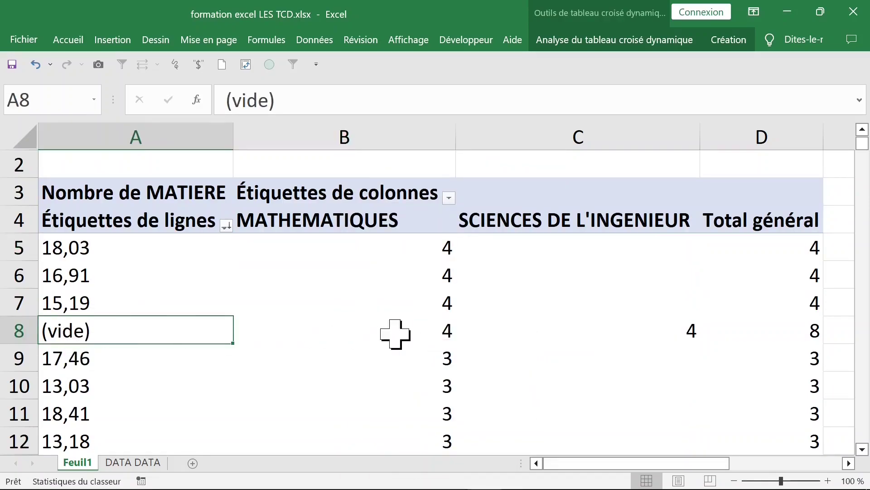
left_click(416, 333)
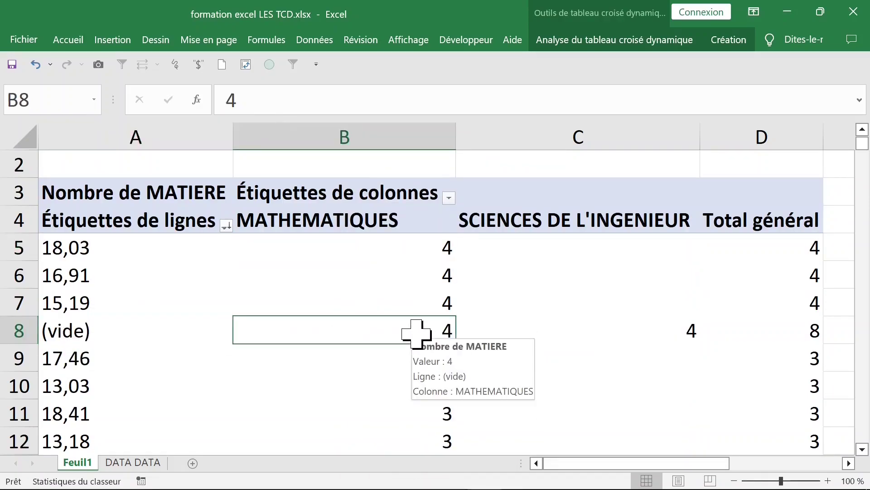
- Drill into the MATHEMATIQUES (vide) count, autofit column B, and select the empty note1 cells C2:C5
double_click(337, 332)
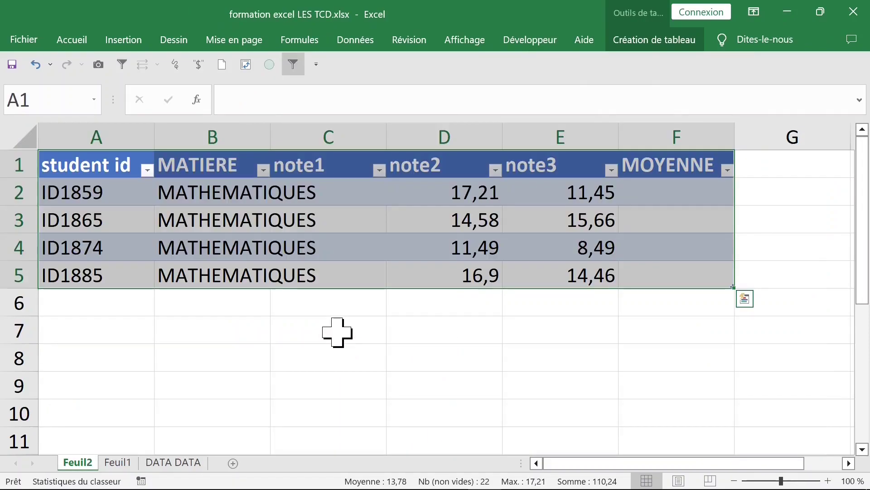
left_click(411, 356)
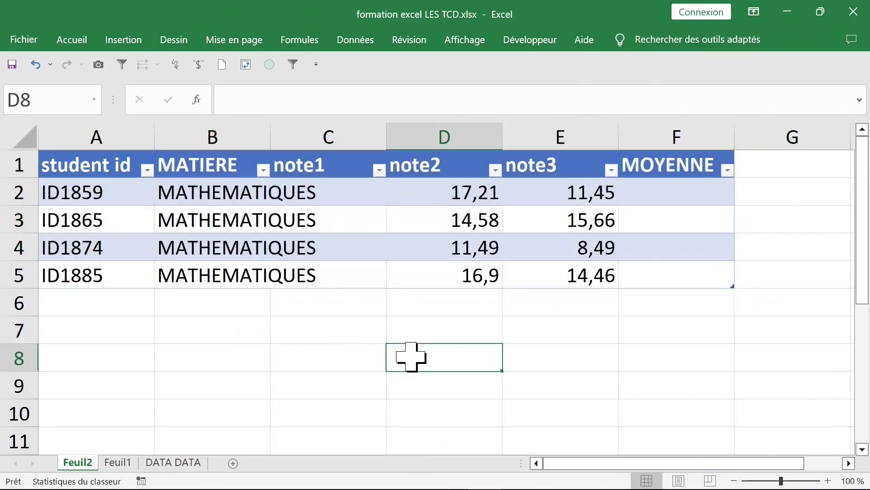
left_click(333, 203)
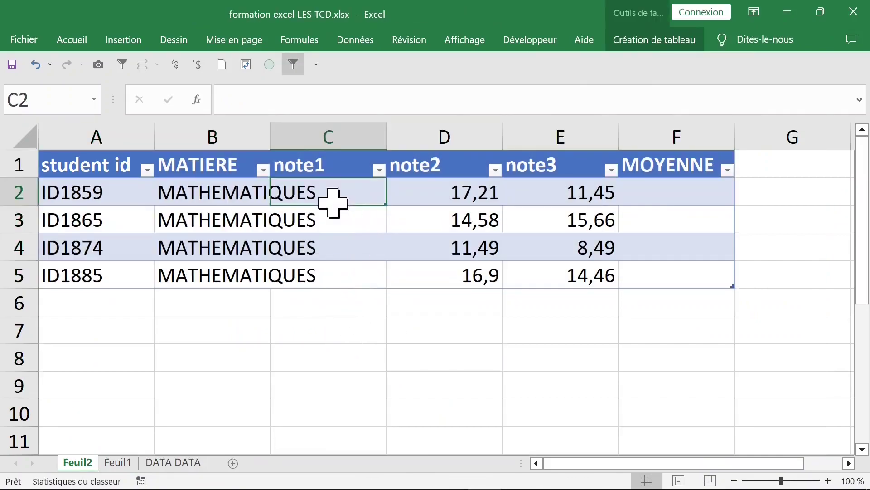
double_click(272, 144)
left_click(108, 198)
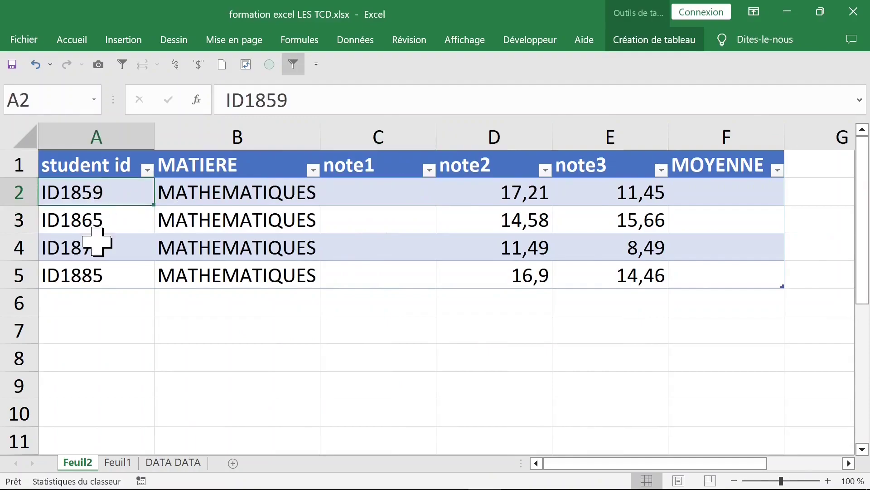
left_click(99, 281)
left_click_drag(341, 197, 347, 272)
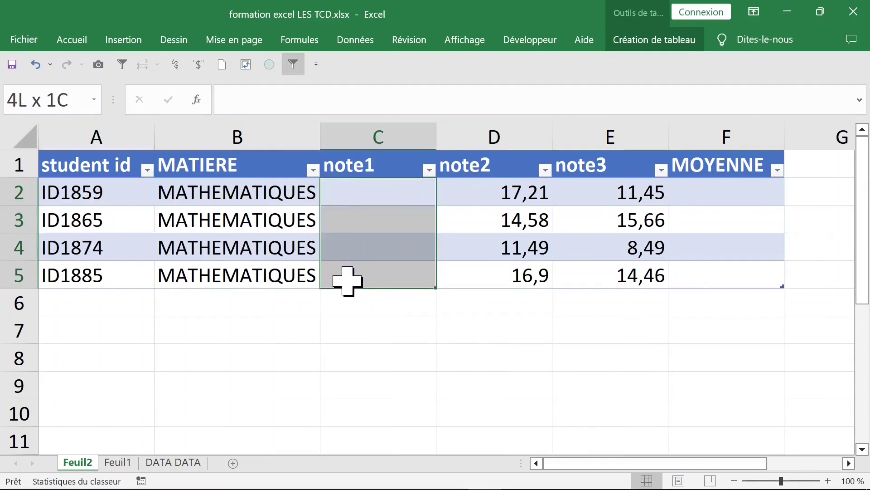
- Drill into the SCIENCES DE L'INGENIEUR (vide) count on Feuil3, autofit column B, and select C2:C5
left_click(119, 465)
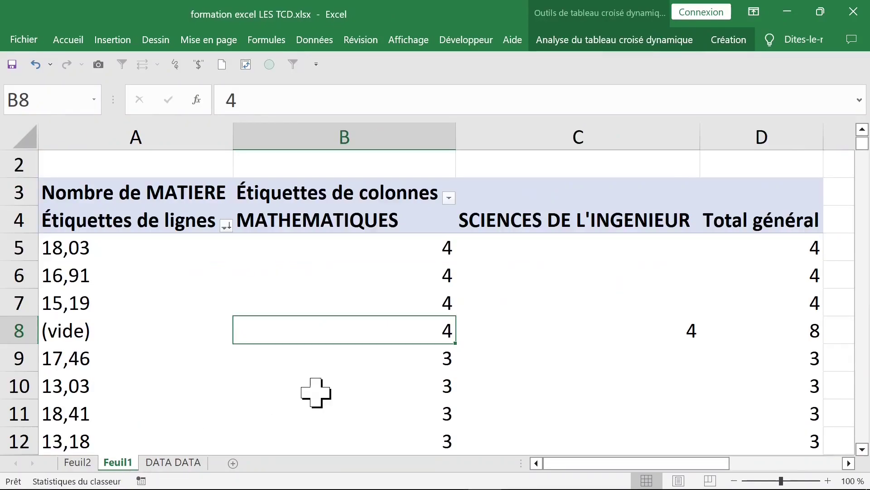
left_click(658, 333)
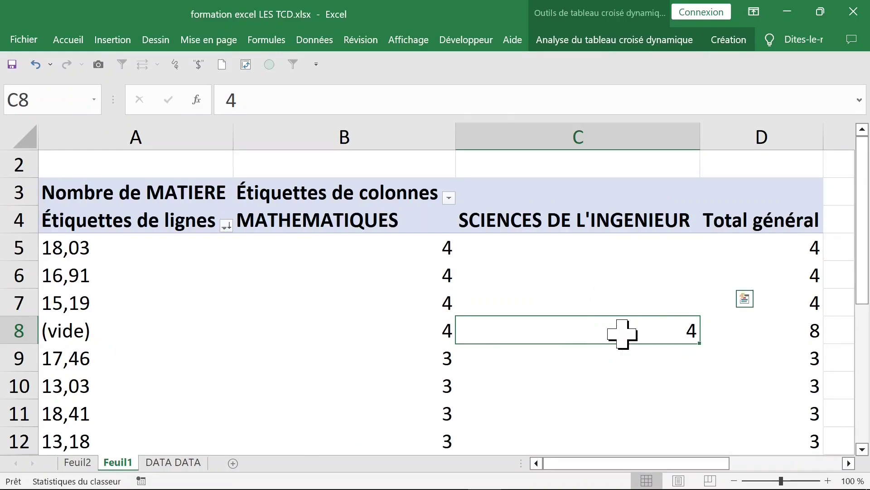
double_click(622, 334)
left_click(358, 219)
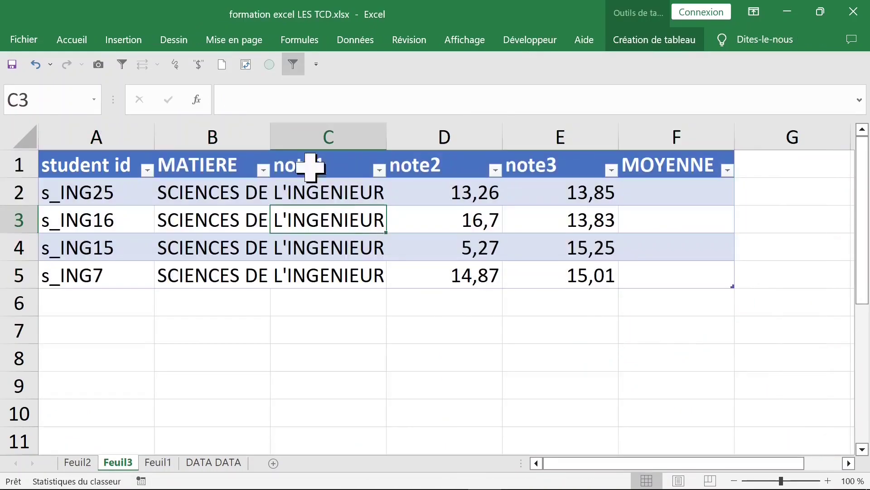
double_click(271, 137)
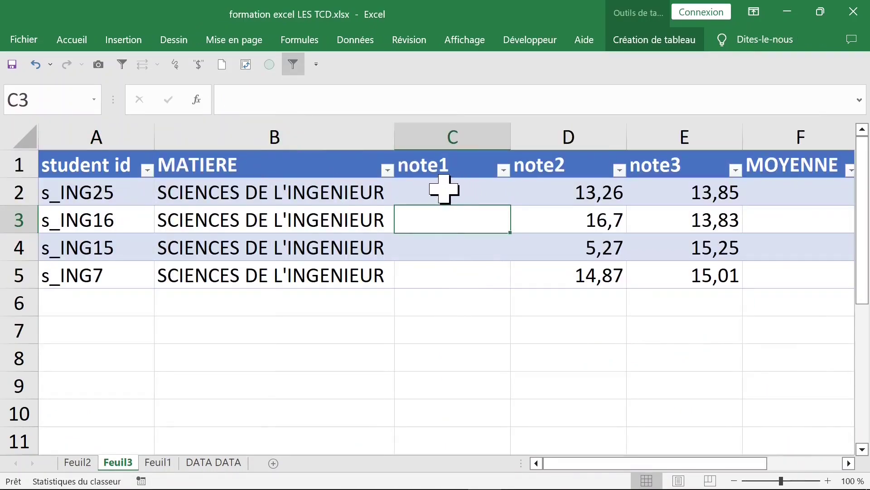
left_click_drag(444, 190, 444, 274)
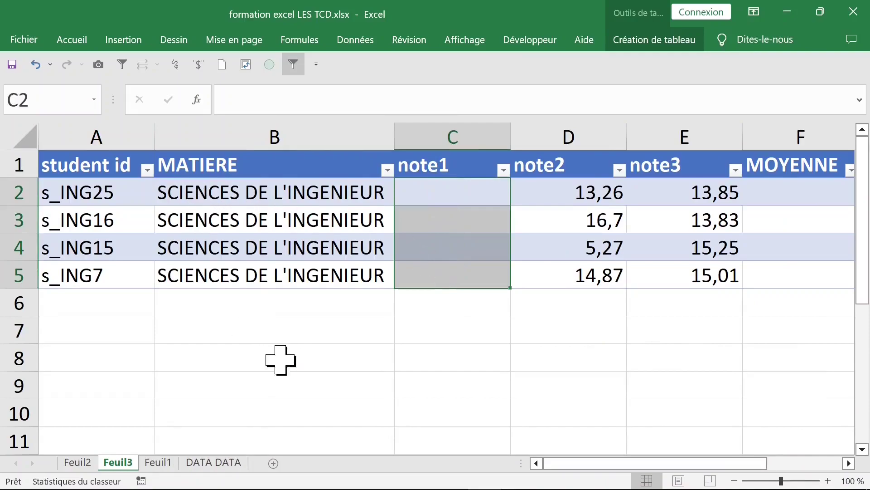
- Return to the Feuil1 pivot and show its field list
left_click(175, 462)
scroll(462, 349, "down", 2)
scroll(193, 250, "up", 5)
left_click(193, 249)
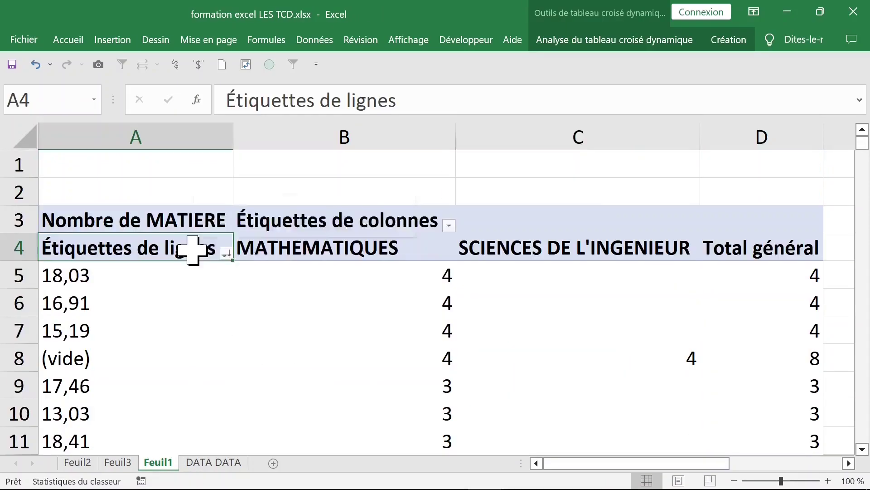
right_click(193, 250)
left_click(319, 378)
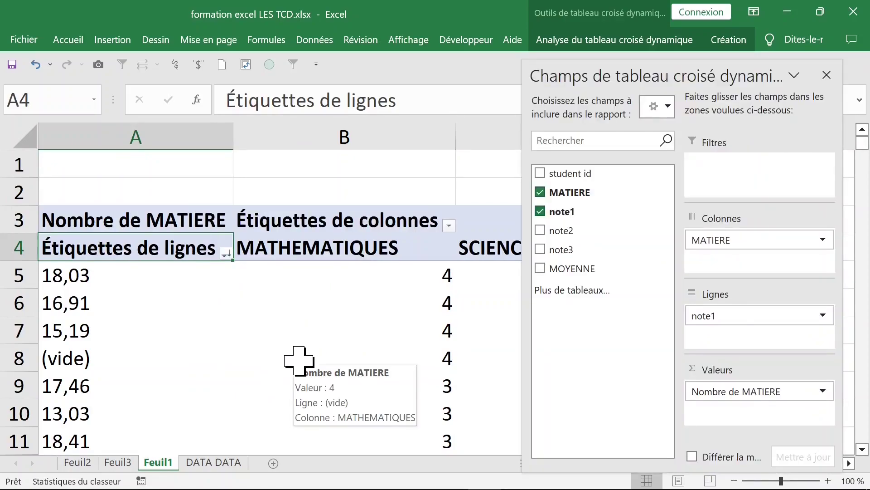
- Replace note1 with note2 as the pivot row field
left_click_drag(657, 316, 709, 333)
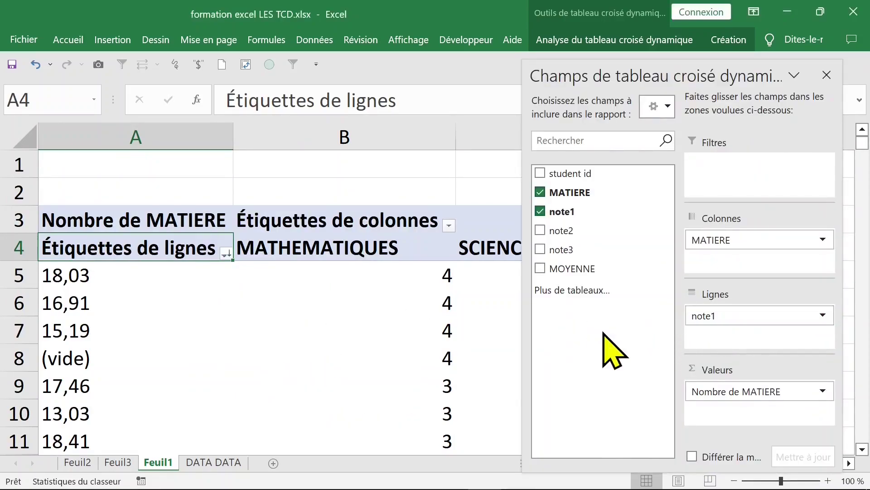
mouse_move(566, 230)
left_mouse_down()
mouse_move(730, 333)
mouse_move(720, 324)
left_mouse_up()
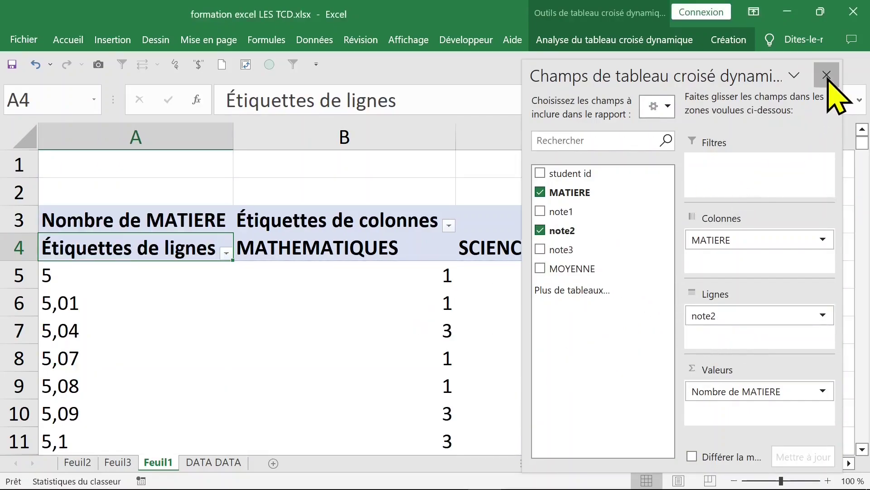
left_click(827, 75)
- Sort the pivot counts from largest to smallest
left_click(377, 275)
right_click(367, 281)
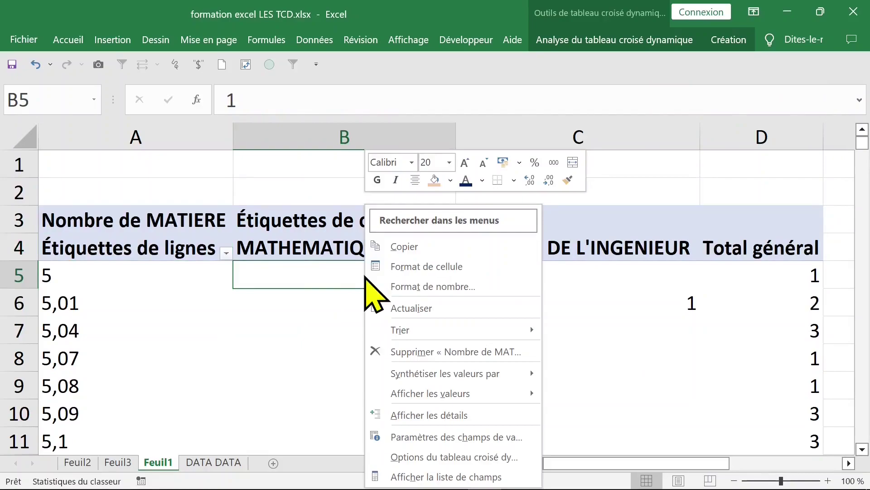
mouse_move(421, 330)
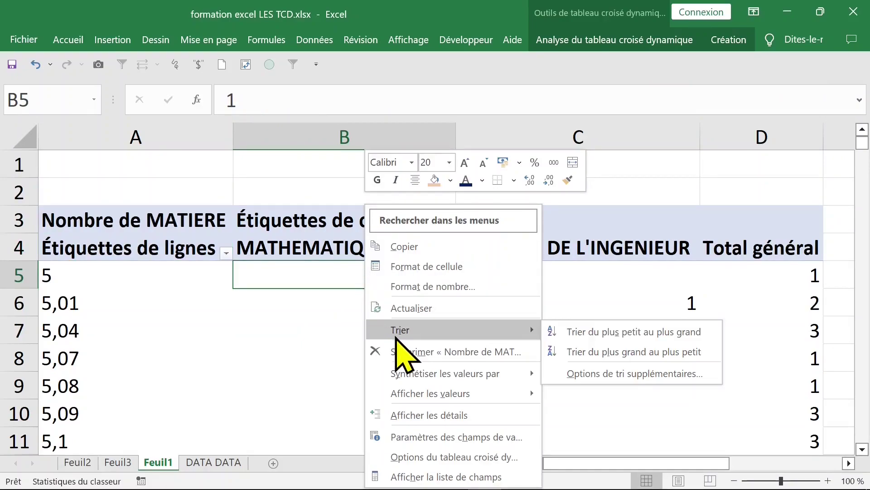
left_click(635, 352)
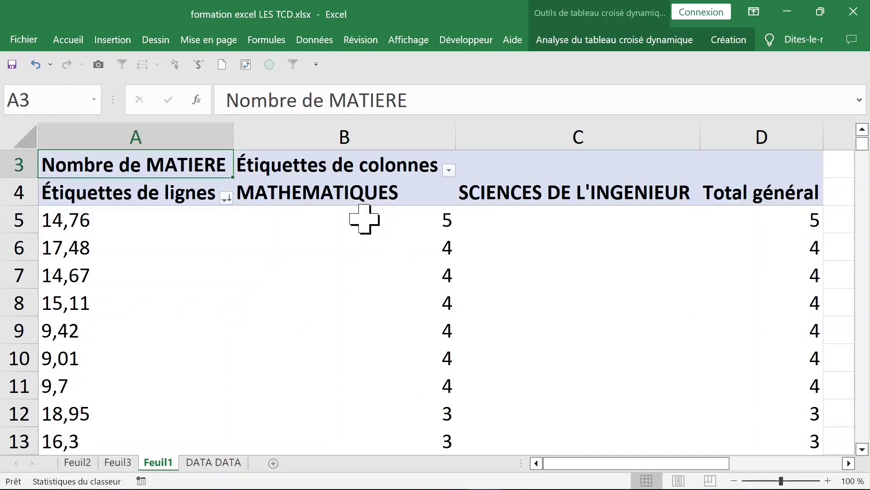
left_click(364, 219)
right_click(357, 221)
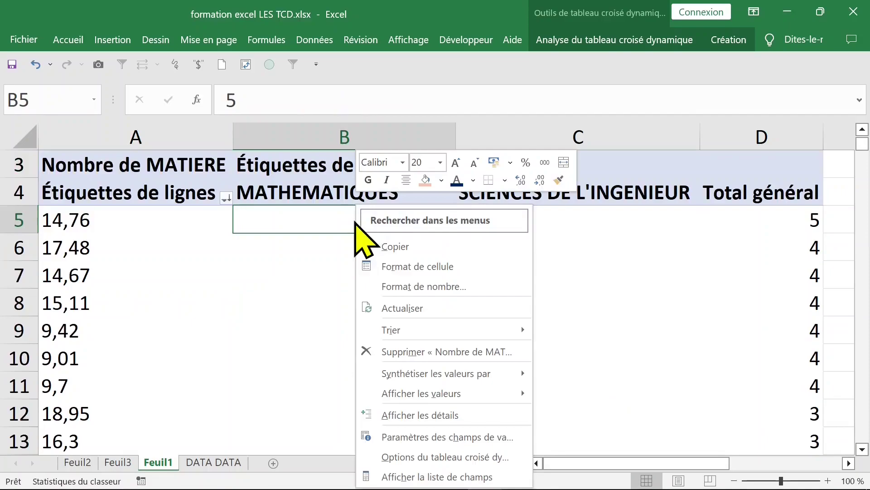
mouse_move(391, 330)
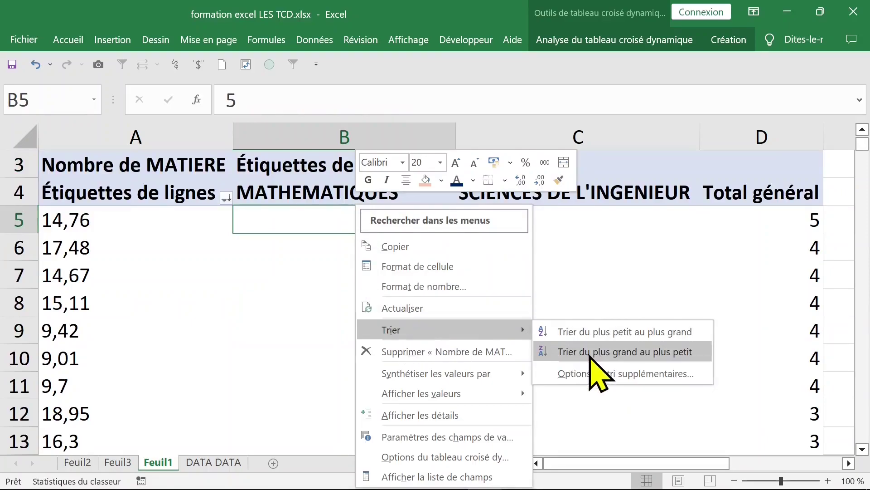
left_click(591, 352)
- Sort the note2 row labels in ascending order
scroll(495, 330, "down", 2)
scroll(494, 329, "down", 2)
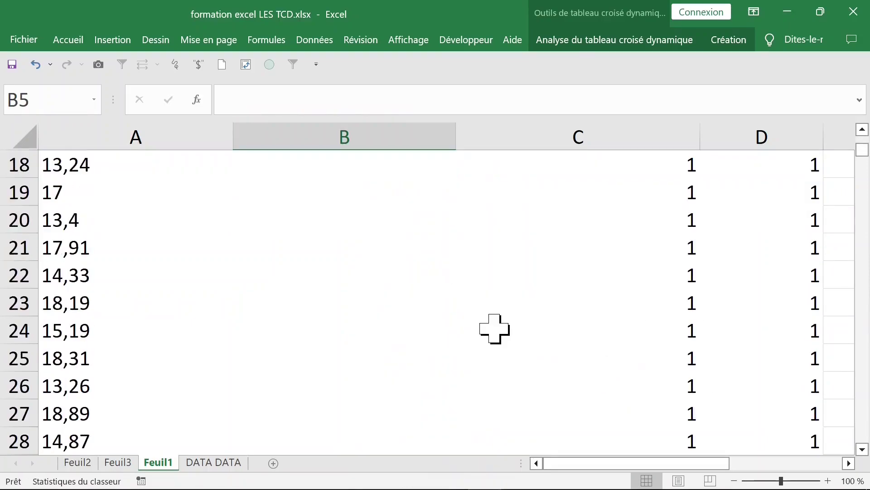
scroll(495, 329, "down", 2)
scroll(495, 328, "down", 2)
scroll(495, 329, "down", 1)
scroll(495, 329, "up", 10)
right_click(93, 249)
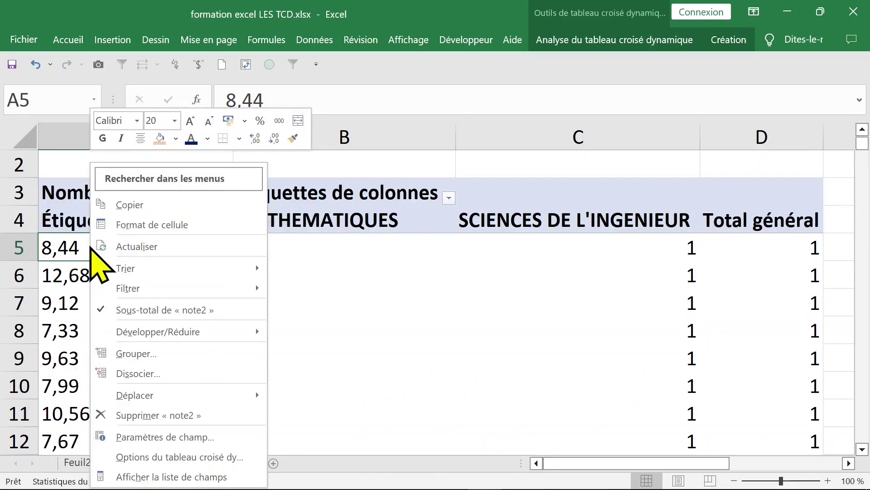
mouse_move(178, 268)
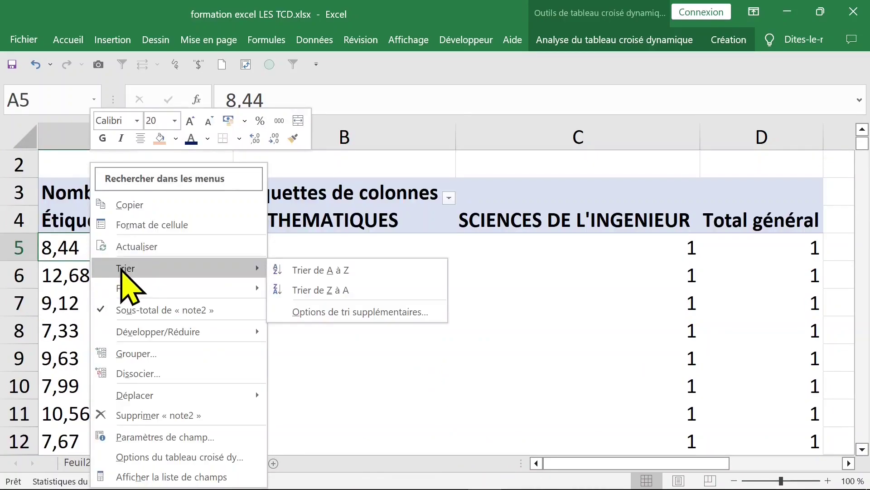
left_click(318, 270)
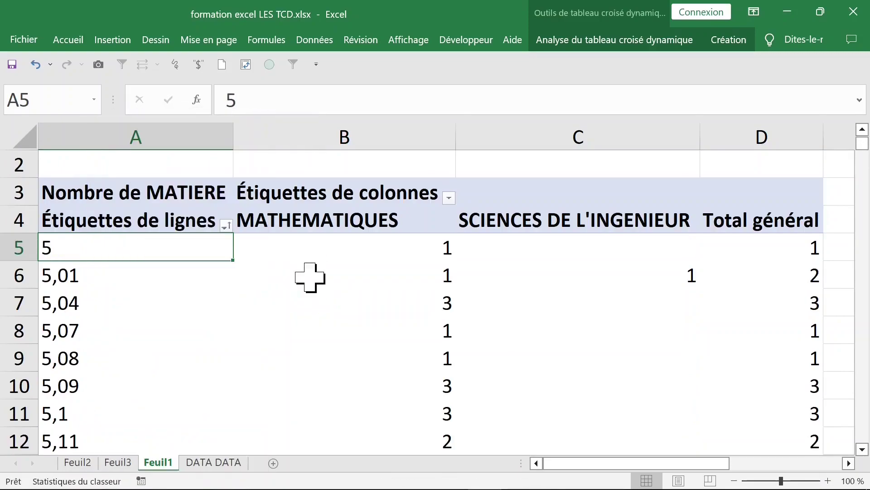
- Drill into the (vide) note2 grand total to list its two students on Feuil4
key("ctrl+Down")
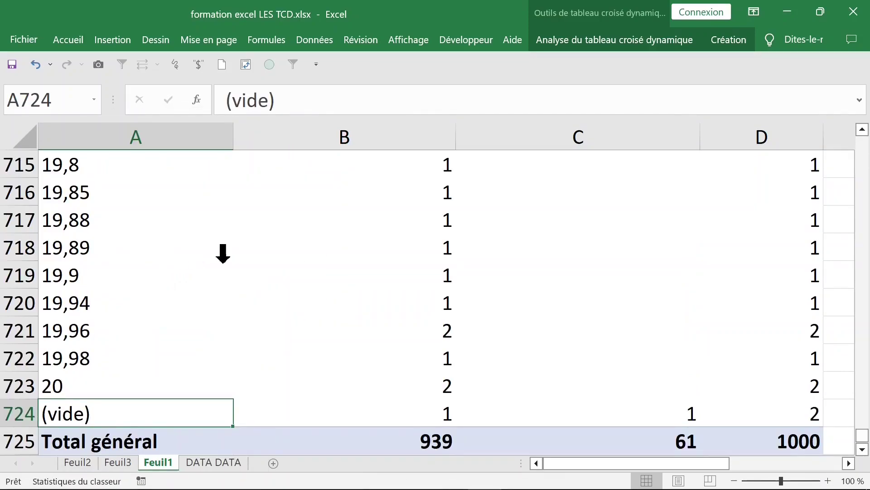
scroll(223, 254, "down", 2)
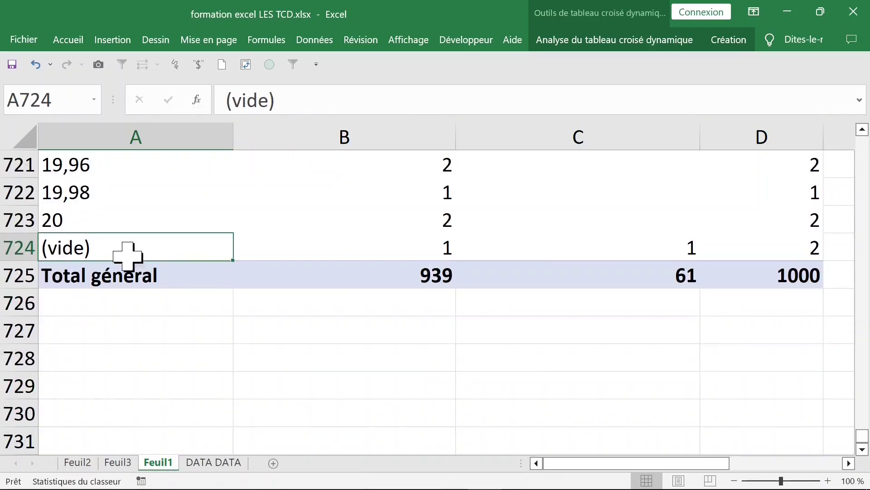
left_click(809, 244)
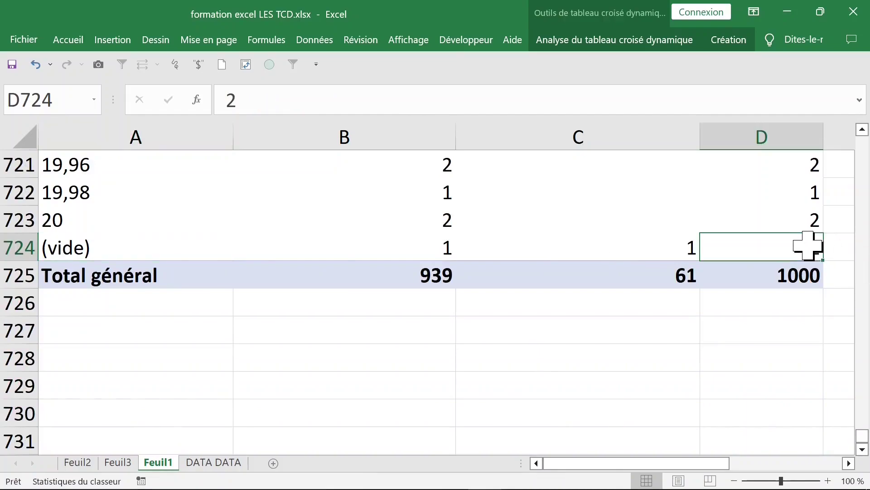
double_click(774, 245)
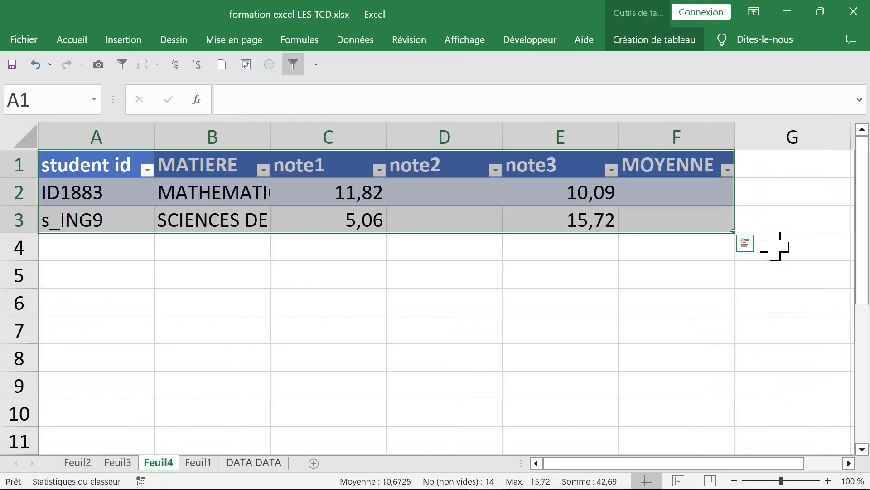
- Autofit column B on Feuil4 and select the empty note2 cells D2:D3
left_click(492, 290)
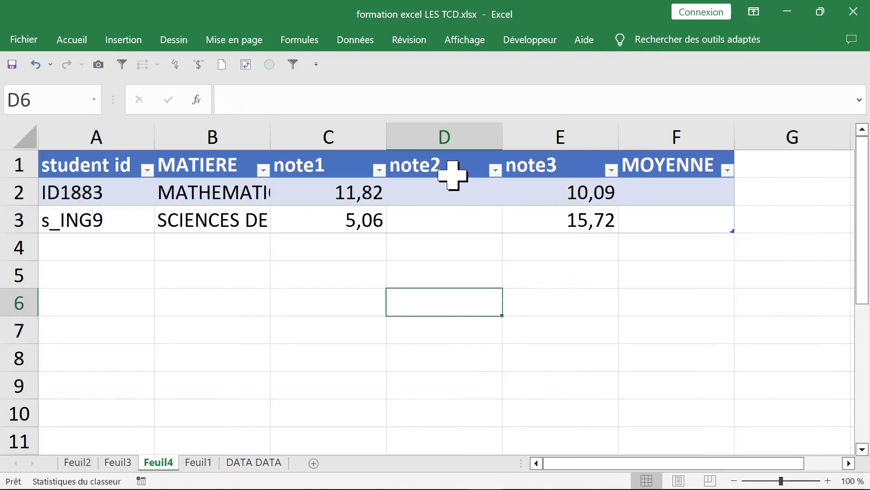
left_click(448, 134)
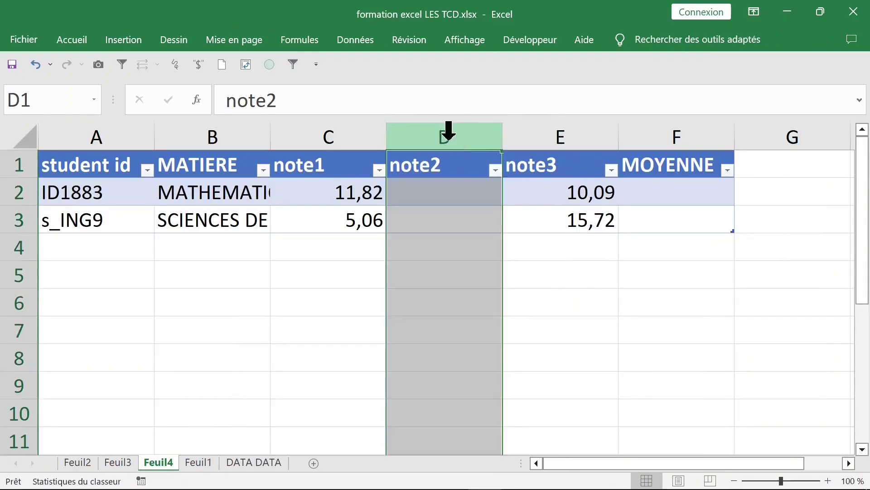
left_click(401, 189)
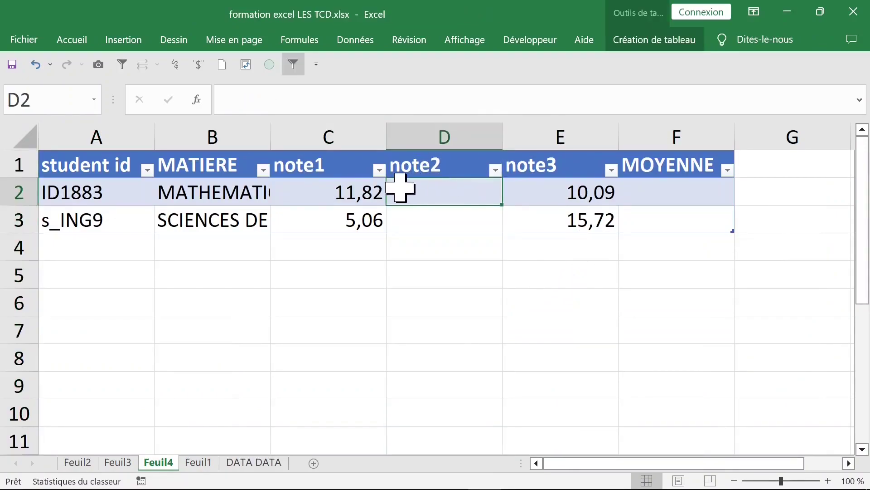
double_click(271, 136)
left_click_drag(554, 185, 553, 214)
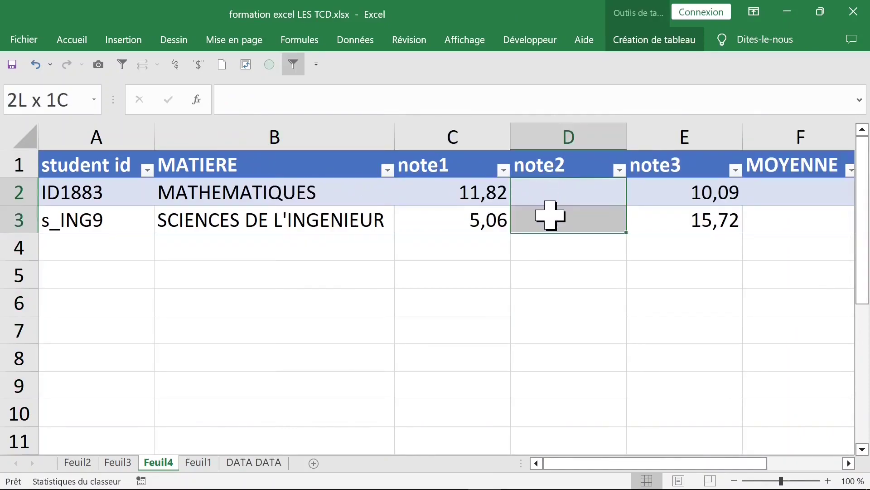
left_click(529, 190)
- Return to the Feuil1 pivot and jump to its top with Ctrl+Home
left_click(200, 462)
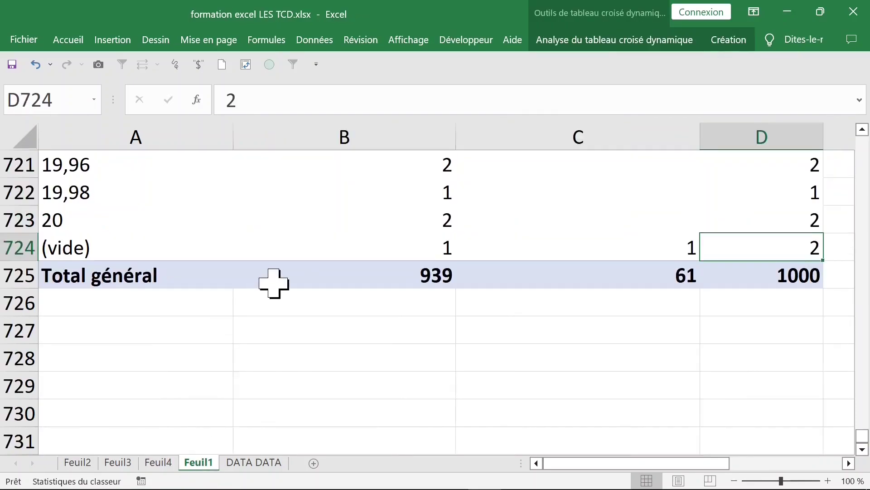
left_click(311, 277)
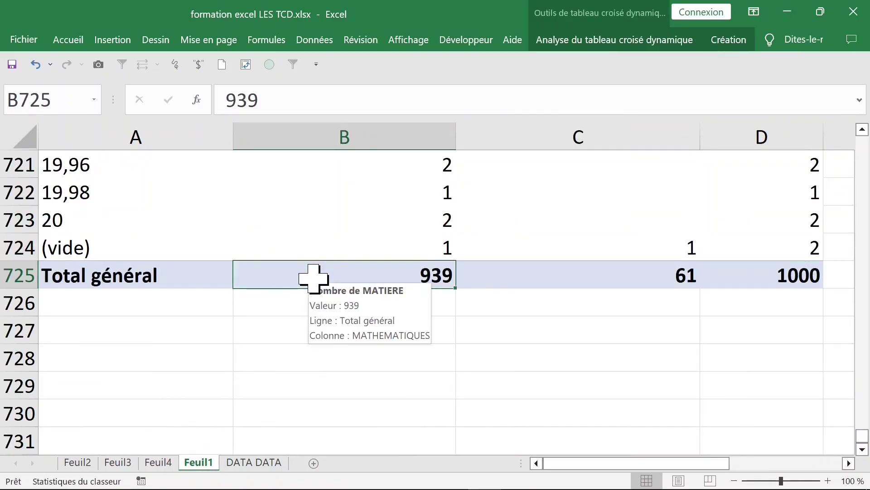
key("ctrl+Home")
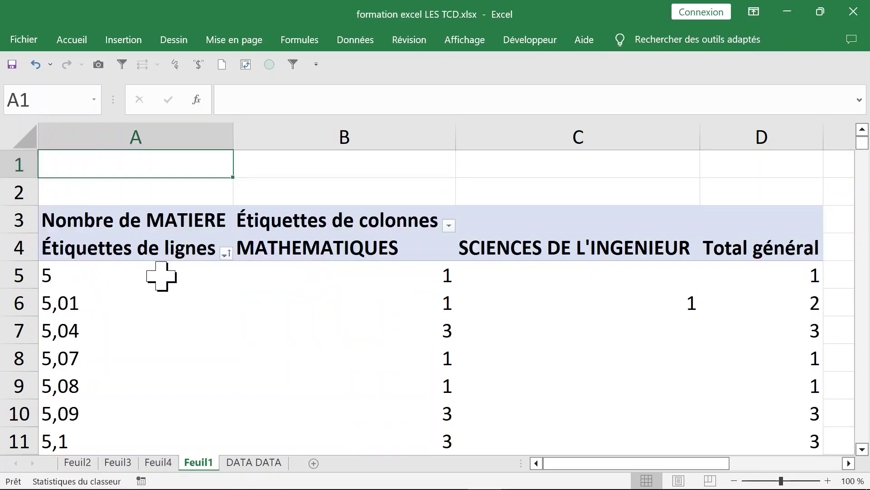
- Swap note2 for note3 in the pivot rows and select the (vide) note3 total of 3
left_click(161, 275)
right_click(161, 276)
left_click(233, 474)
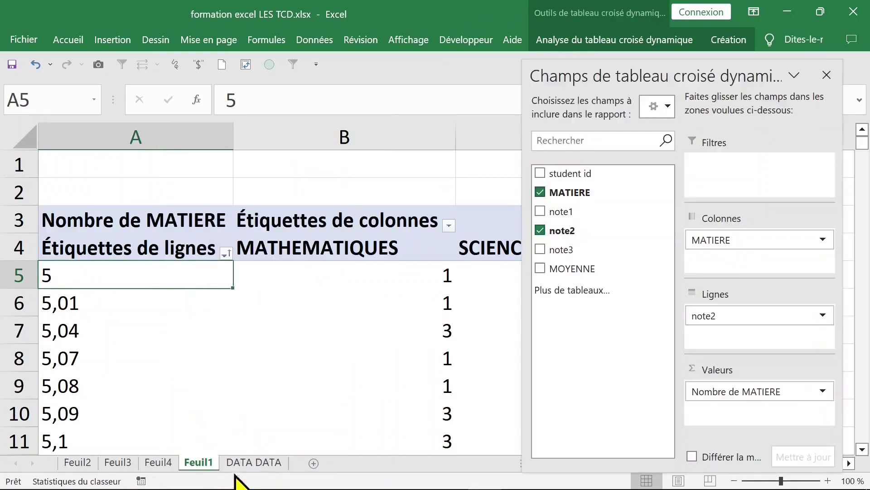
left_click(540, 230)
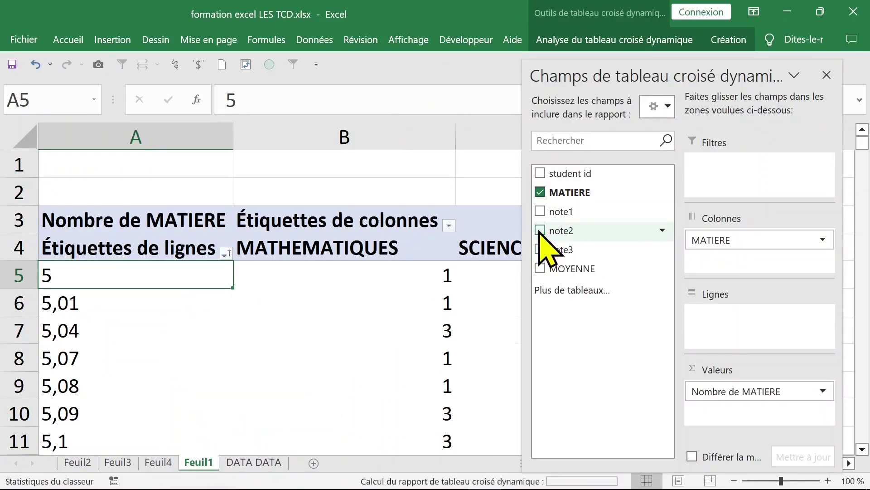
left_click(540, 249)
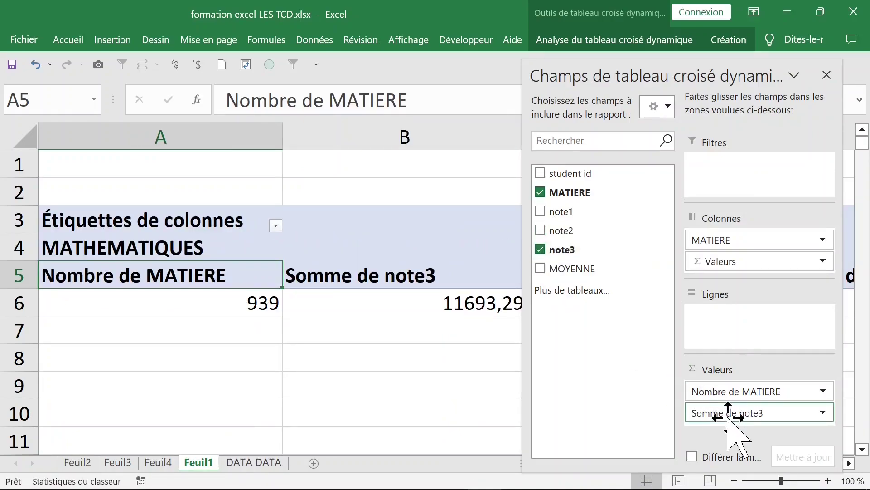
left_click_drag(728, 414, 725, 330)
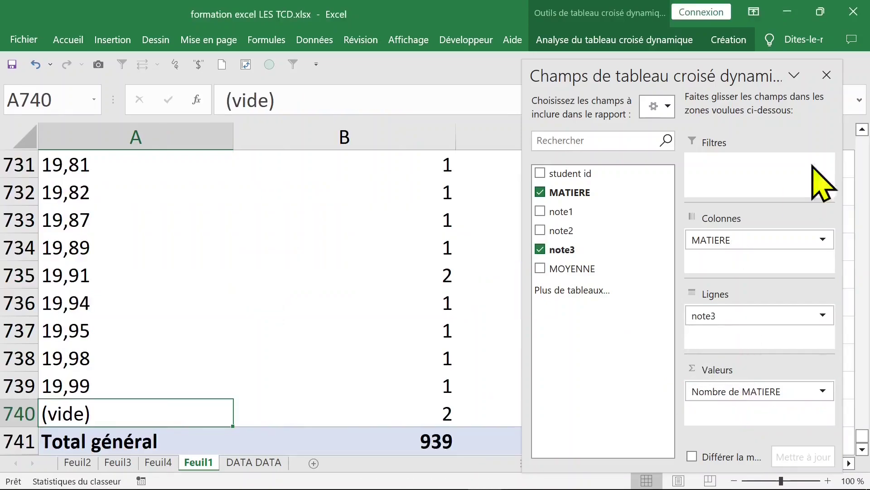
left_click(827, 75)
left_click(786, 413)
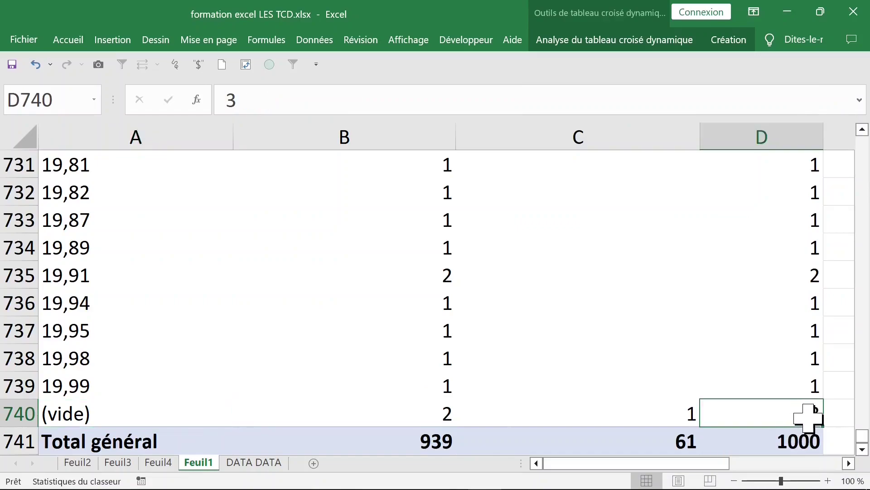
- Drill into the blank note3 total of 3, autofit column B, and select E2:E4 and A2:A4
double_click(785, 413)
left_click(449, 331)
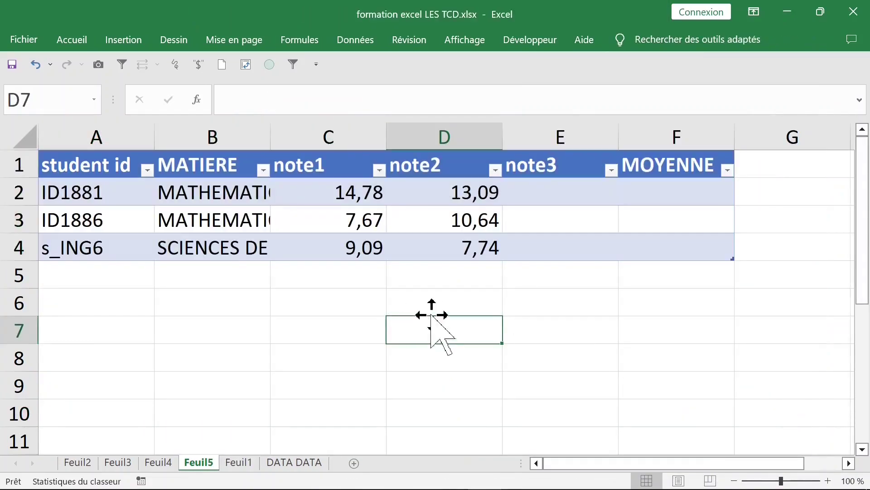
double_click(269, 137)
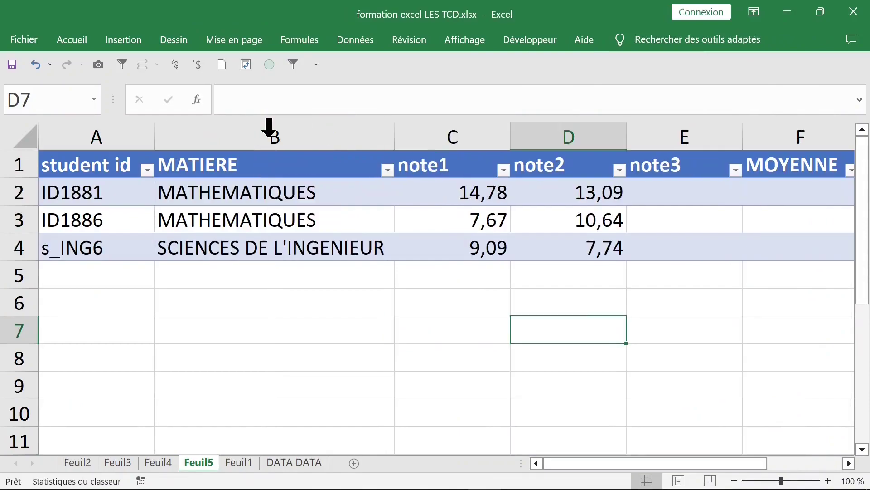
left_click_drag(698, 194, 695, 238)
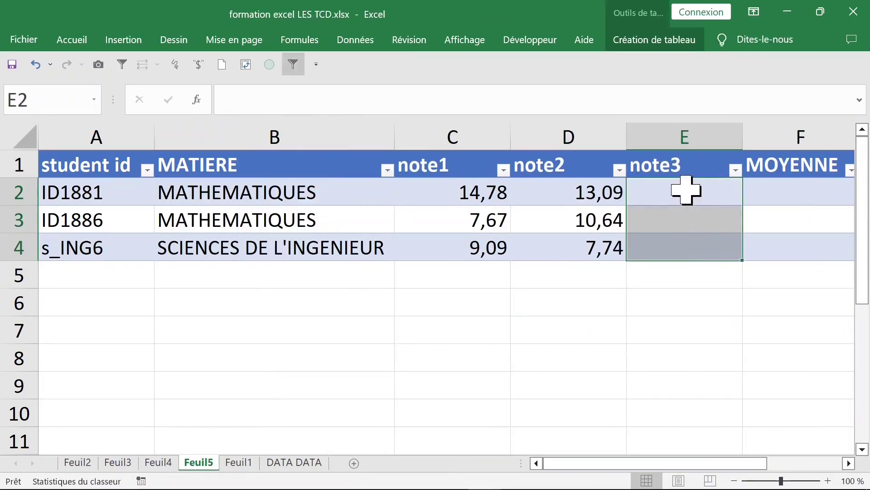
left_click_drag(109, 194, 109, 244)
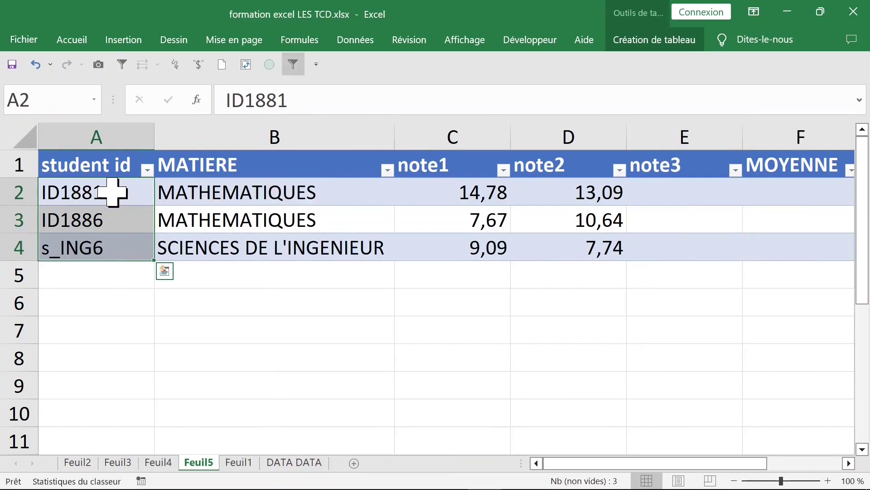